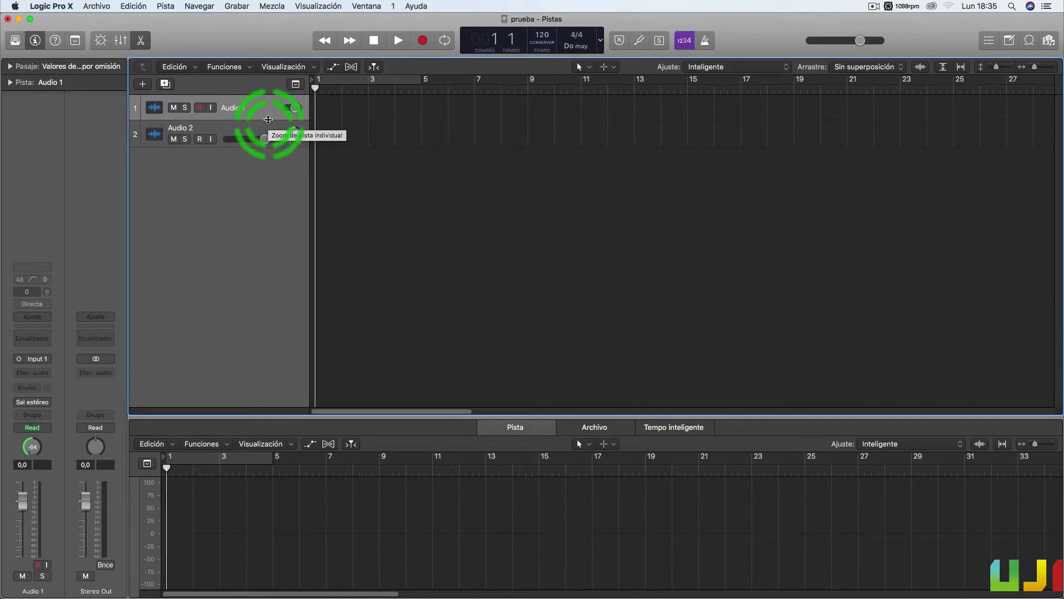
# Increase the Audio 1 track's height and rename the track dddddd.
pyautogui.moveTo(269, 120); pyautogui.dragTo(260, 212)
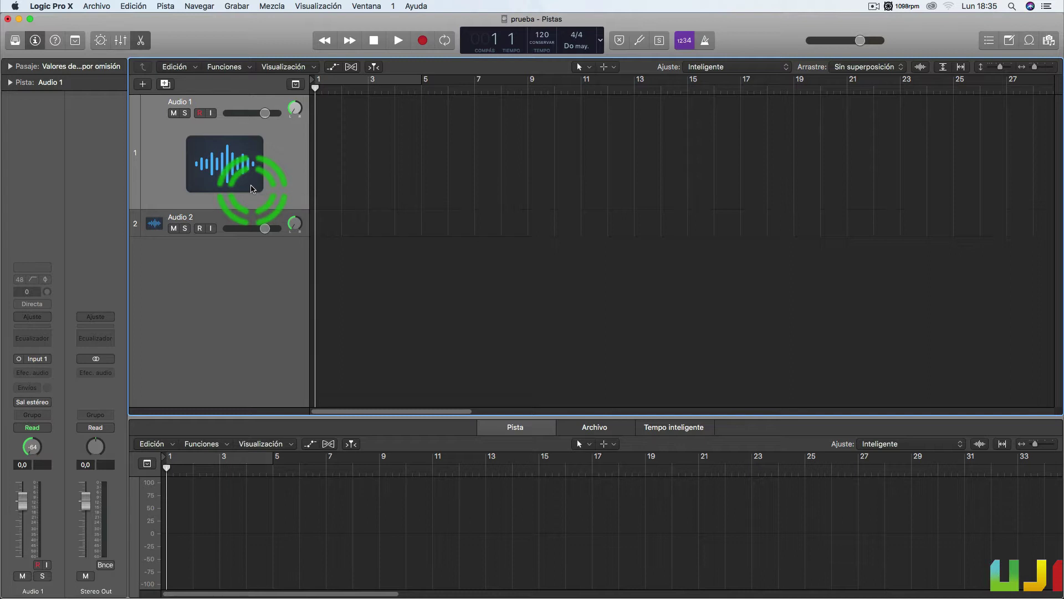
pyautogui.doubleClick(189, 103)
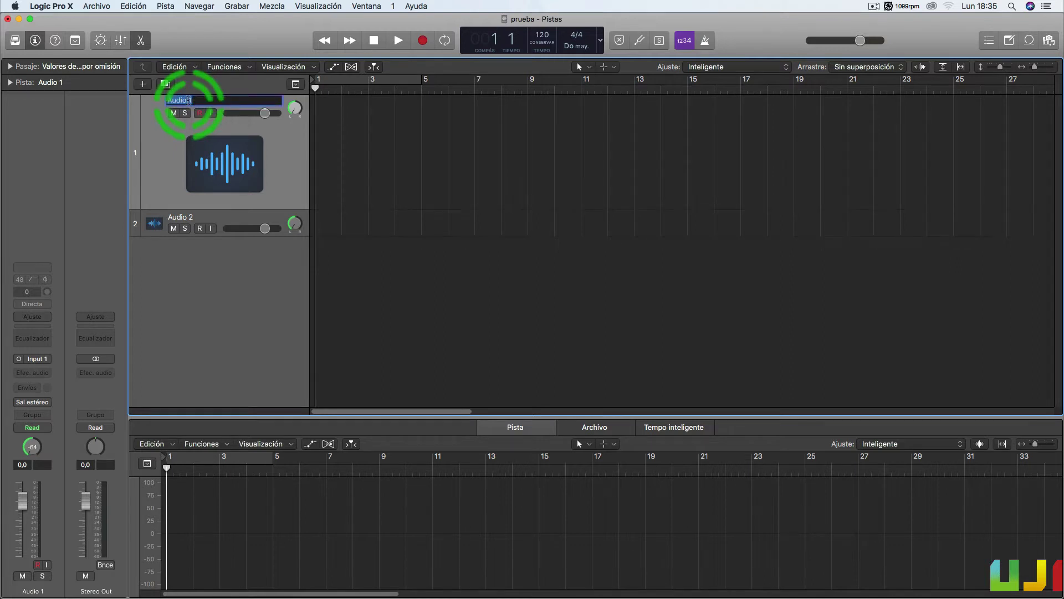
pyautogui.write('dddddd')
# Change the dddddd track's icon to the speaker cone from the Otros category.
pyautogui.click(230, 164)
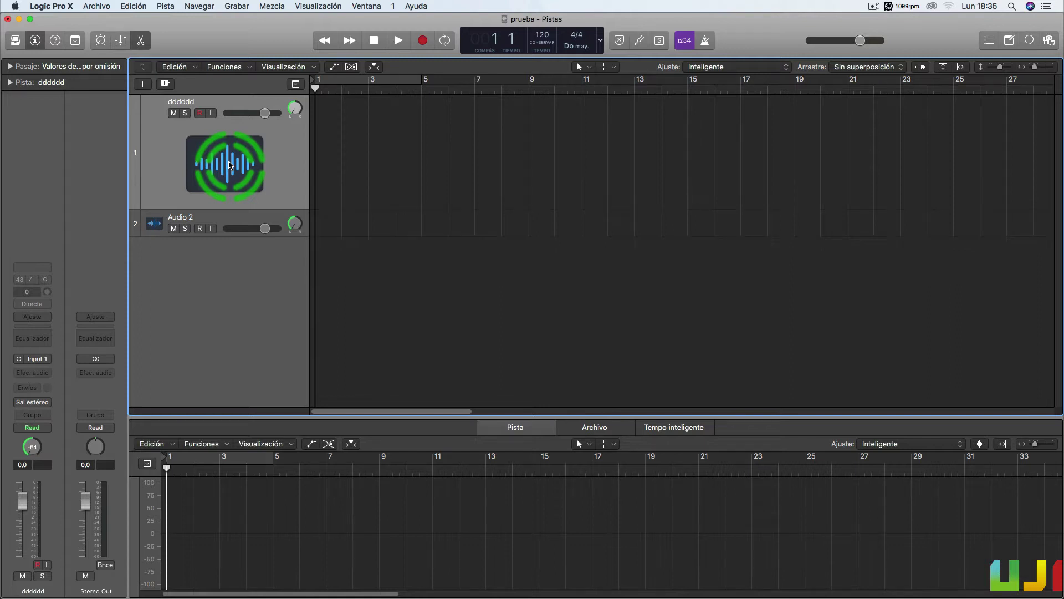
pyautogui.click(230, 165)
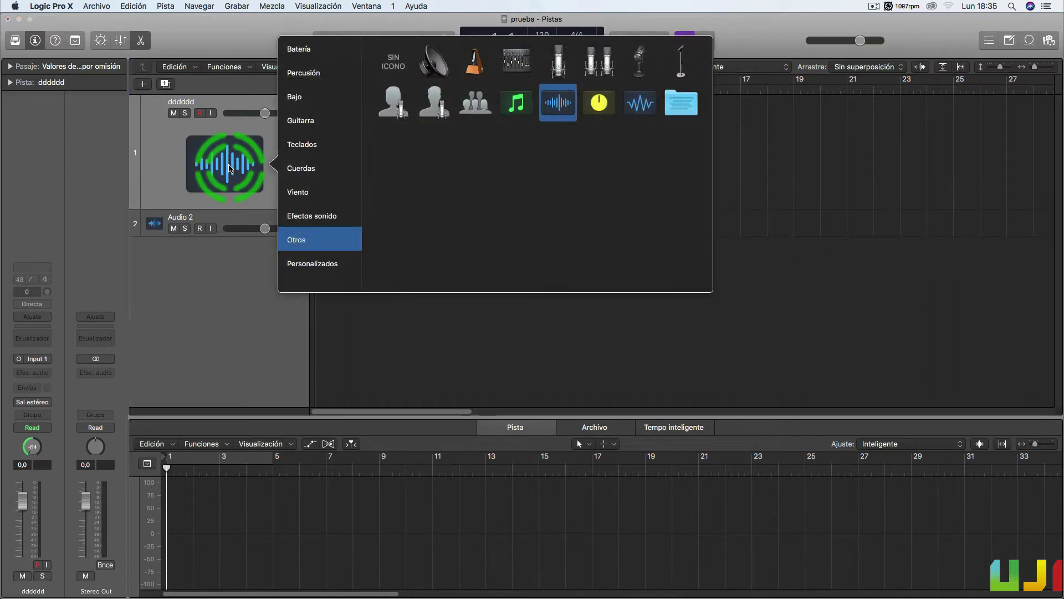
pyautogui.click(230, 270)
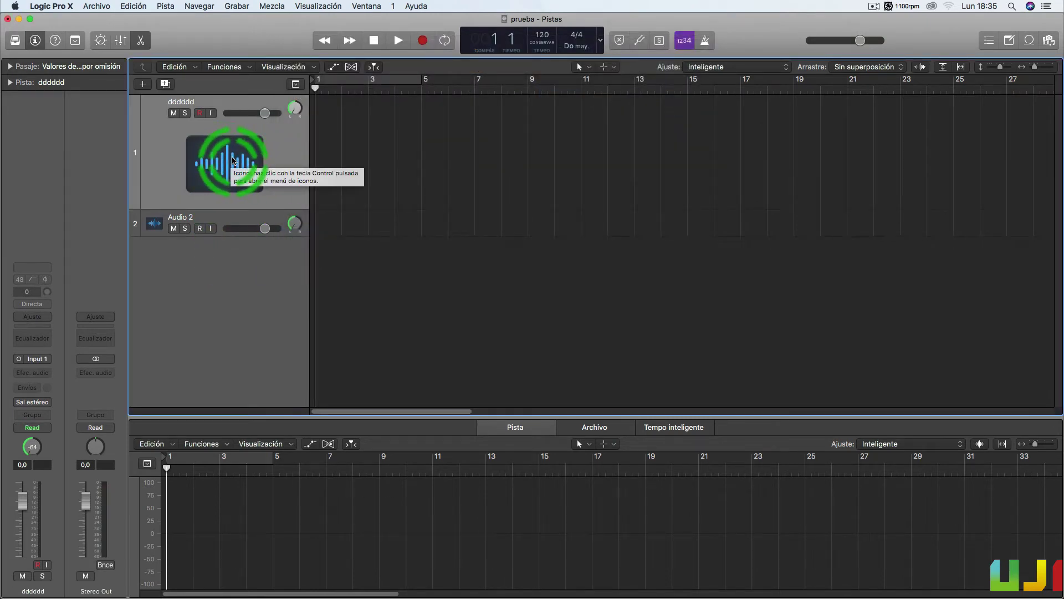
pyautogui.click(233, 162)
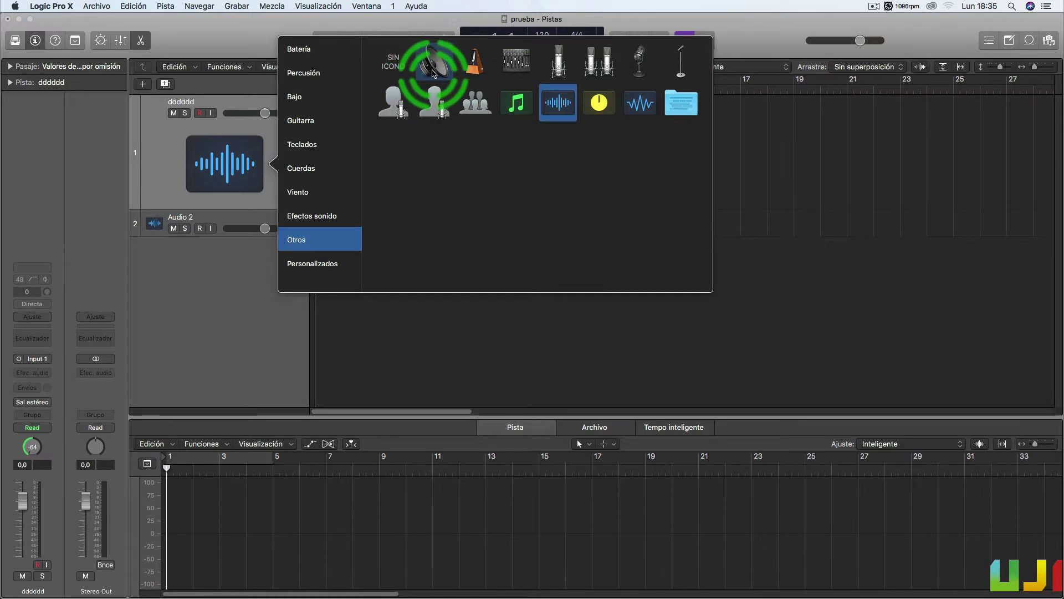
pyautogui.click(429, 72)
# Browse the icon categories available for the dddddd track, from Batería through Otros, keeping the speaker icon.
pyautogui.click(255, 170)
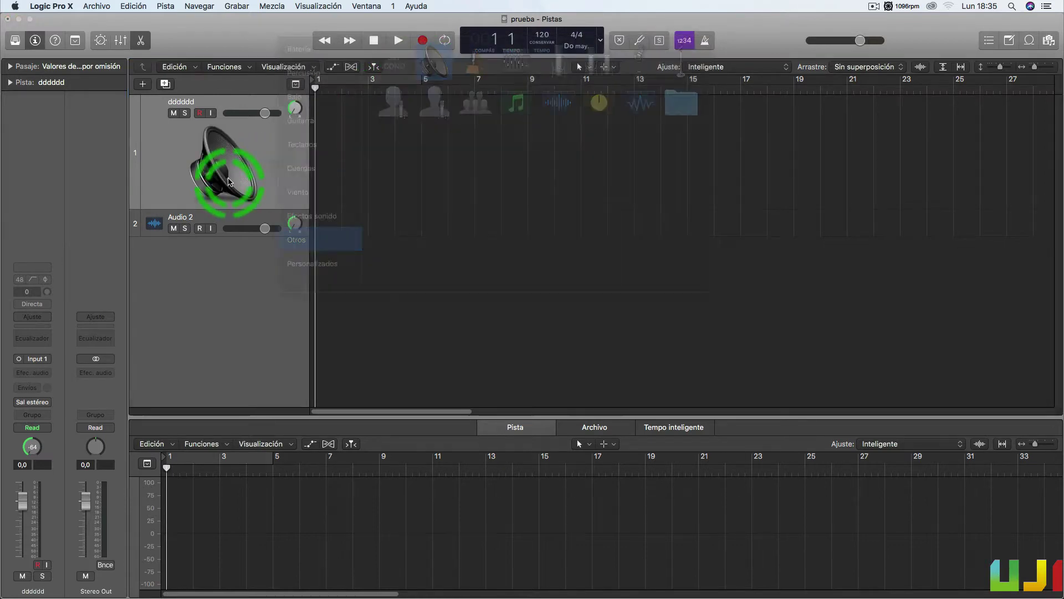
pyautogui.click(297, 99)
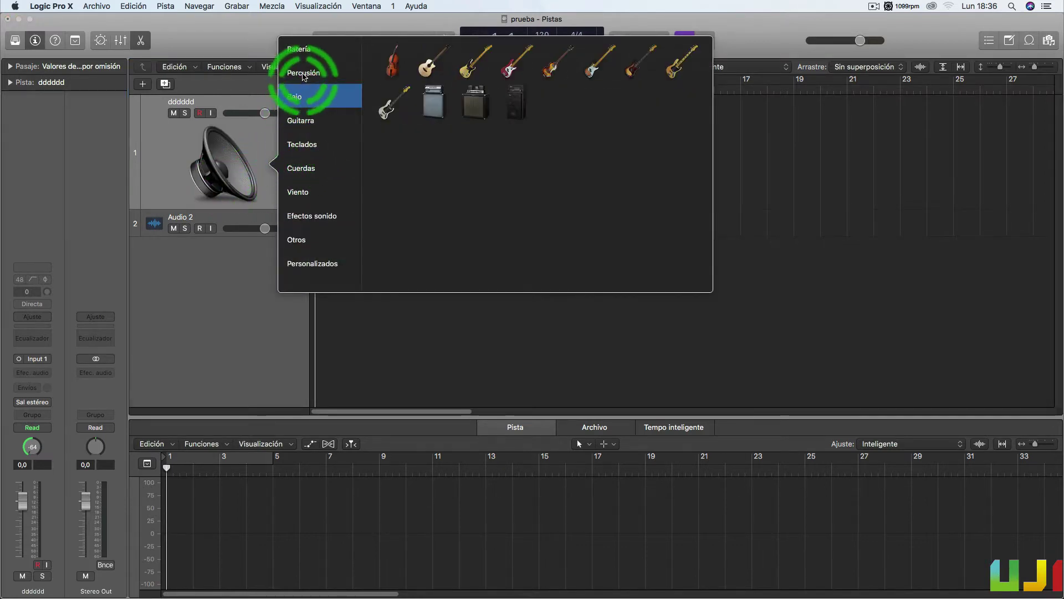
pyautogui.click(298, 73)
pyautogui.click(300, 50)
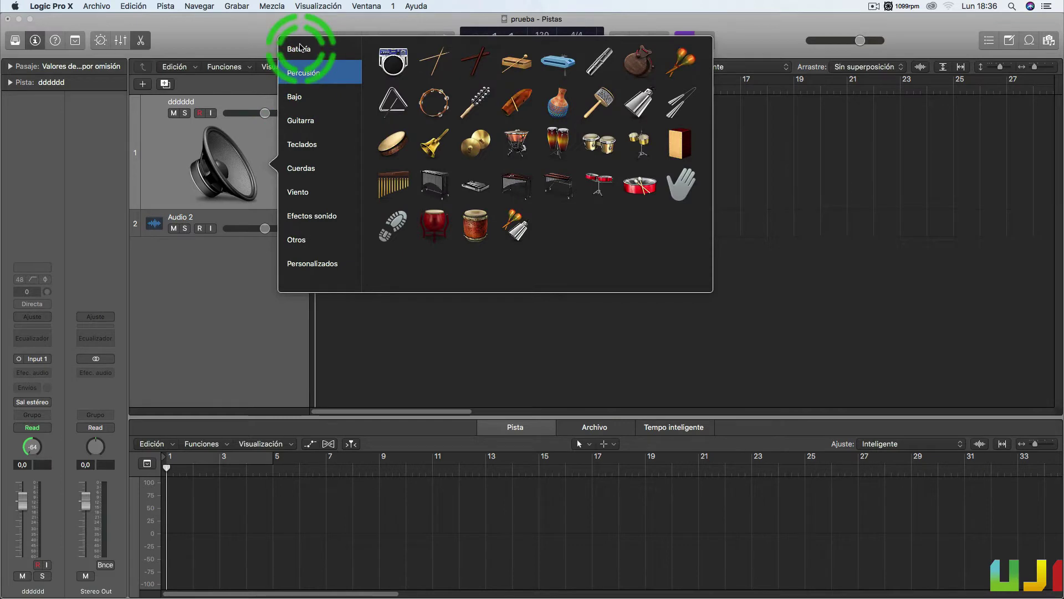
pyautogui.click(301, 121)
pyautogui.click(303, 145)
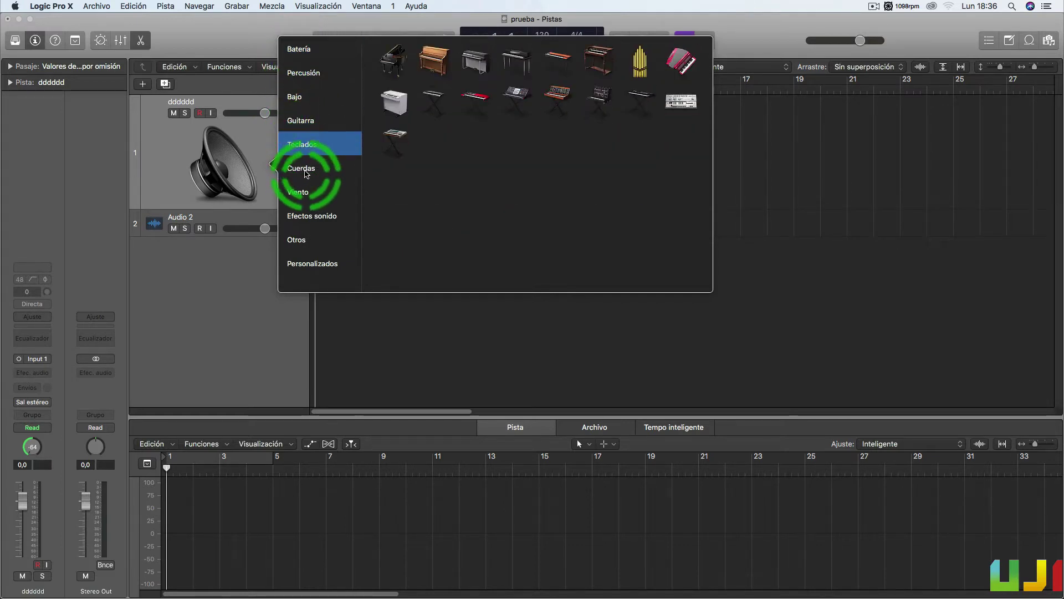
pyautogui.click(301, 168)
pyautogui.click(302, 192)
pyautogui.click(304, 221)
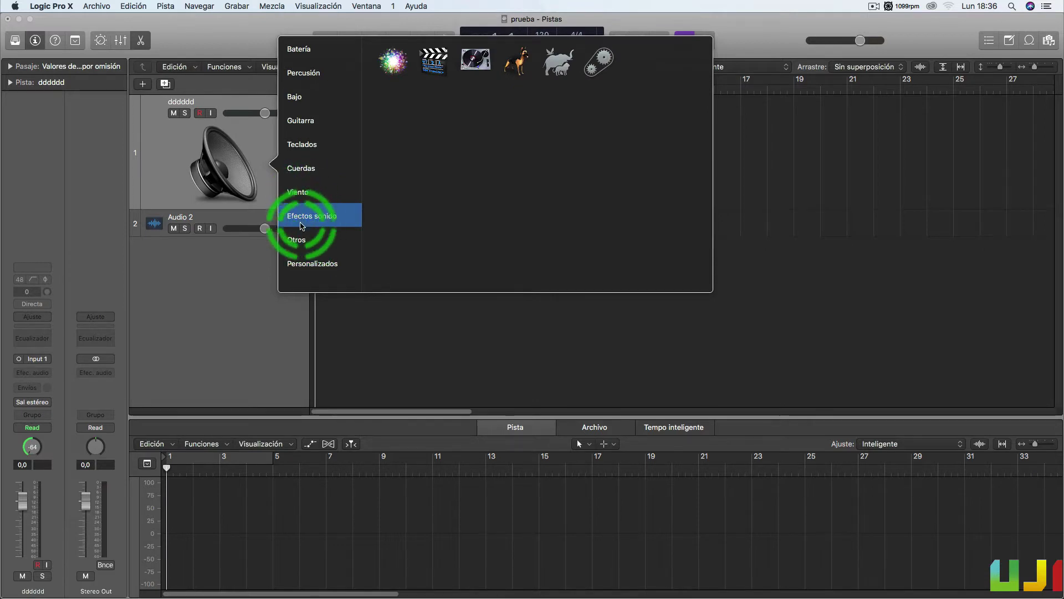
pyautogui.click(303, 240)
pyautogui.click(349, 249)
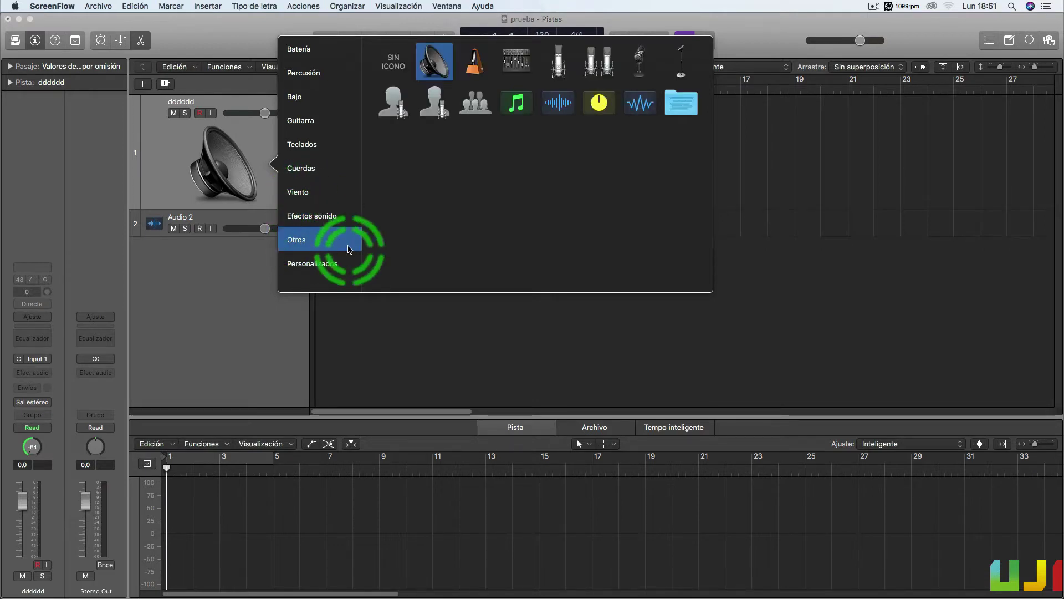
pyautogui.click(255, 262)
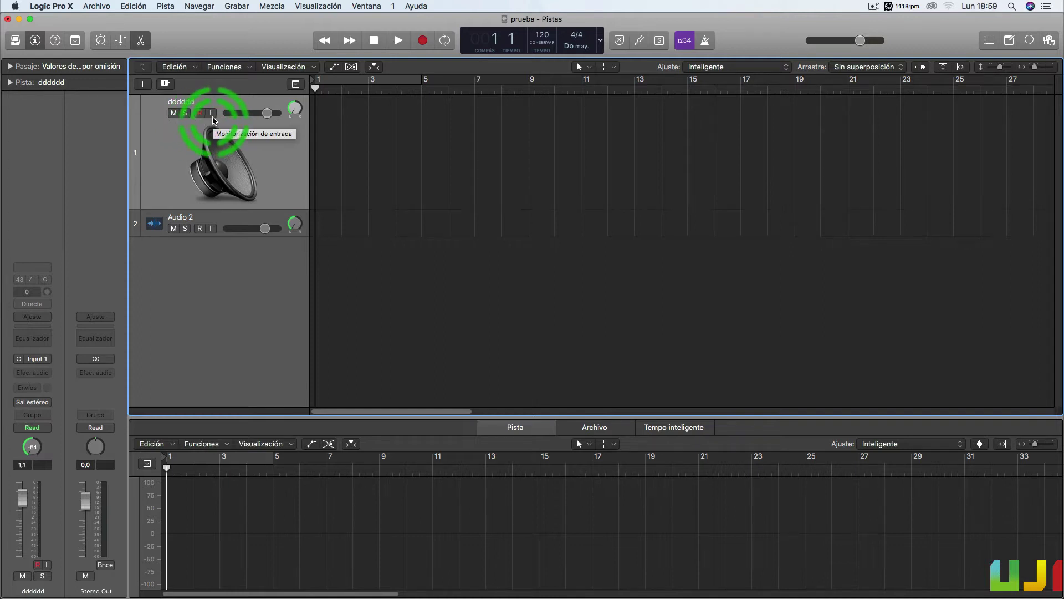
# Adjust the dddddd track's volume to 0.6 dB and enable both recording and input monitoring on it.
pyautogui.moveTo(267, 113)
pyautogui.mouseDown()
pyautogui.moveTo(241, 114)
pyautogui.moveTo(267, 113)
pyautogui.mouseUp()
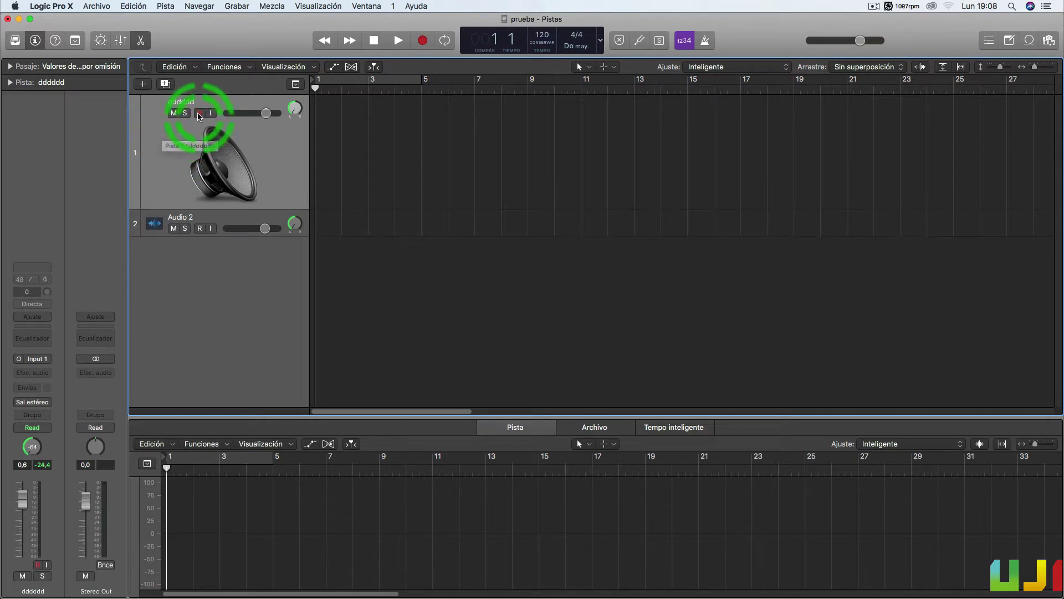
pyautogui.click(199, 113)
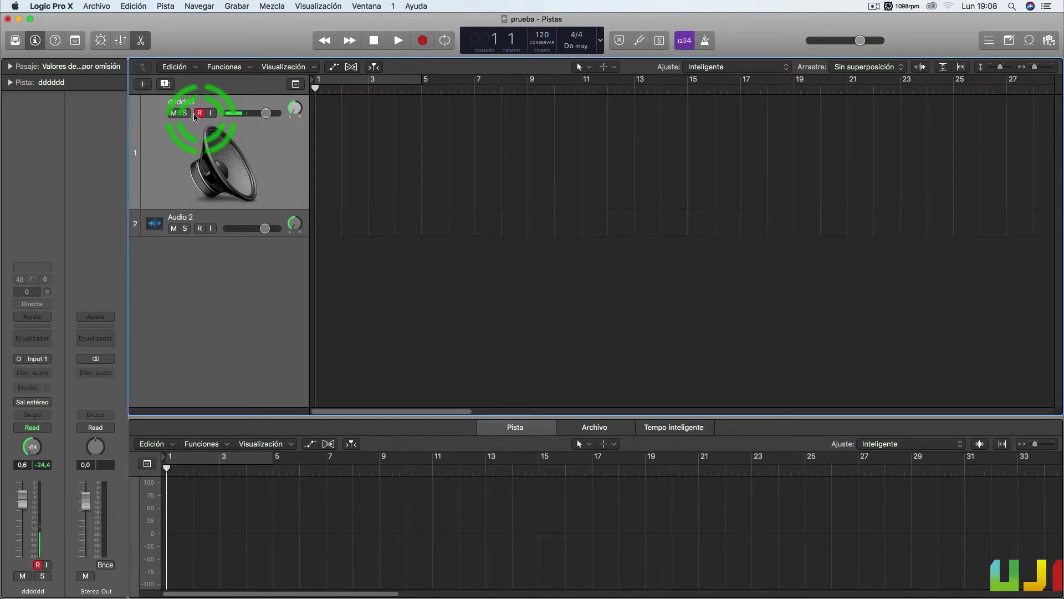
pyautogui.click(212, 113)
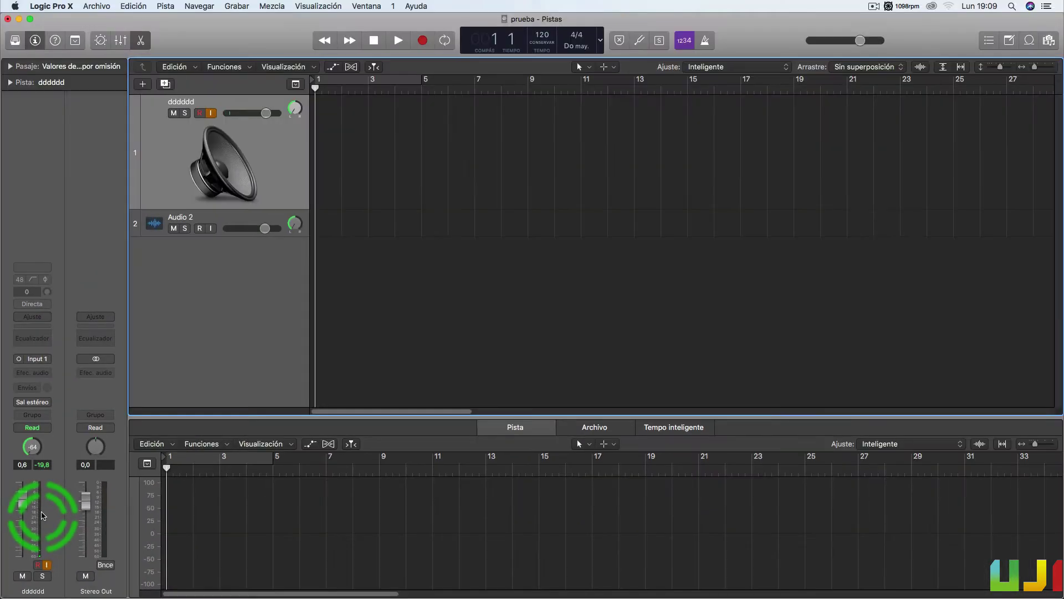
# Set the dddddd track's volume to 0.0 dB and reset its peak level display.
pyautogui.click(266, 313)
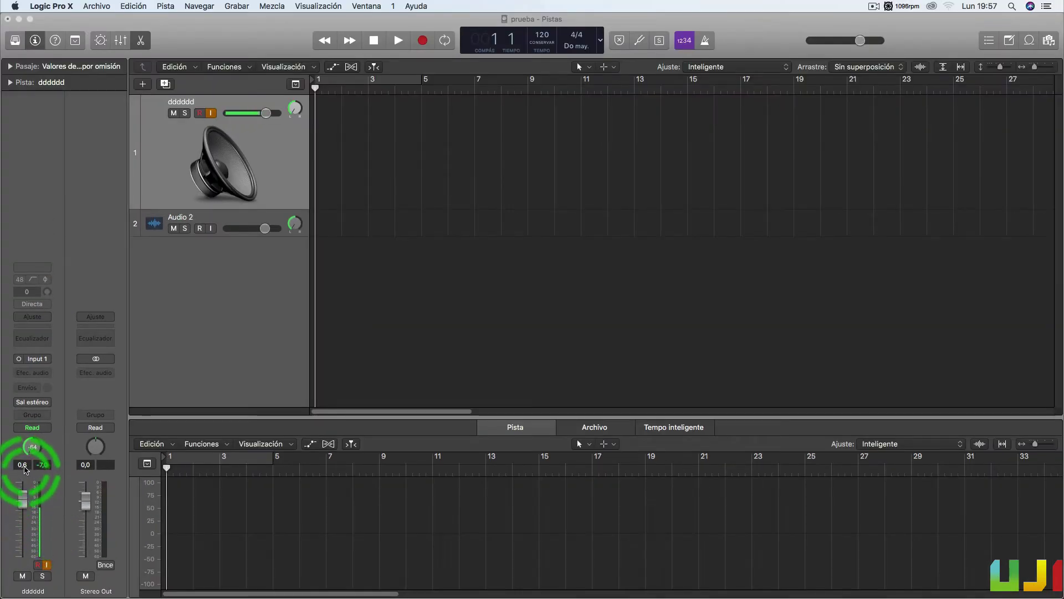
pyautogui.moveTo(22, 499); pyautogui.dragTo(23, 506)
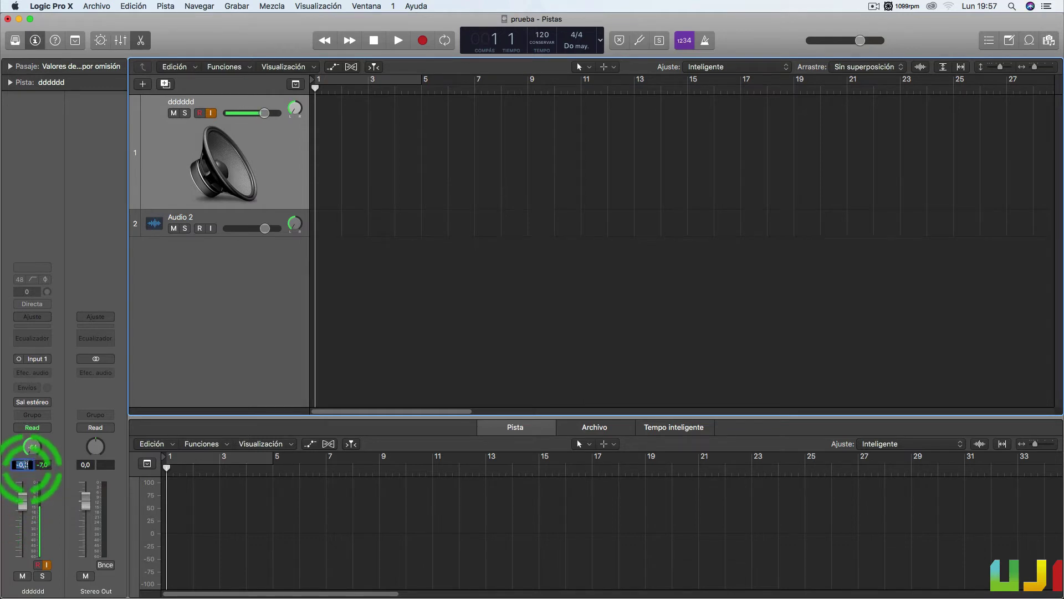
pyautogui.press('Return')
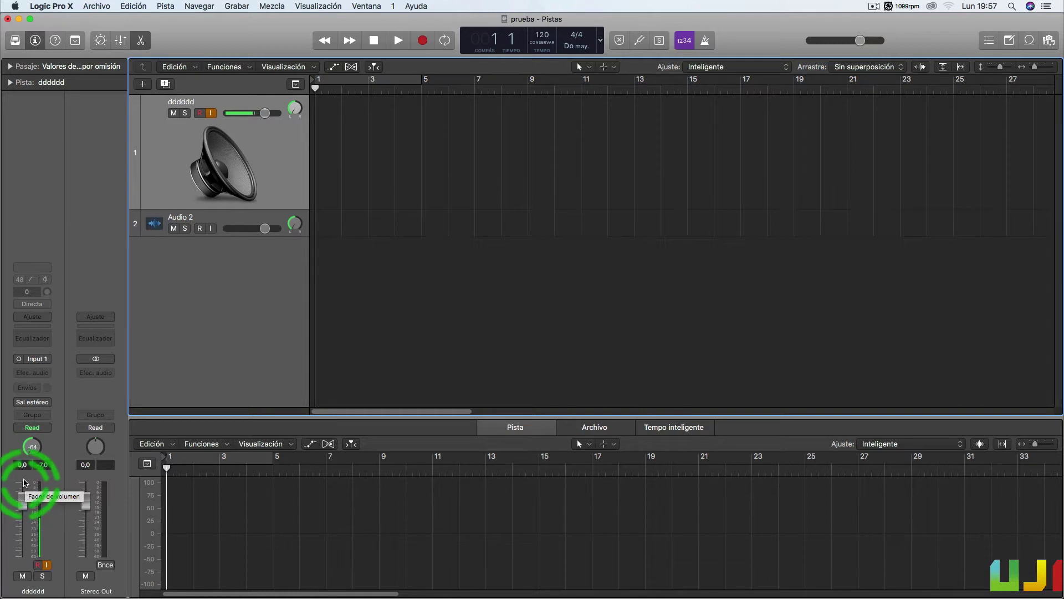
pyautogui.click(46, 467)
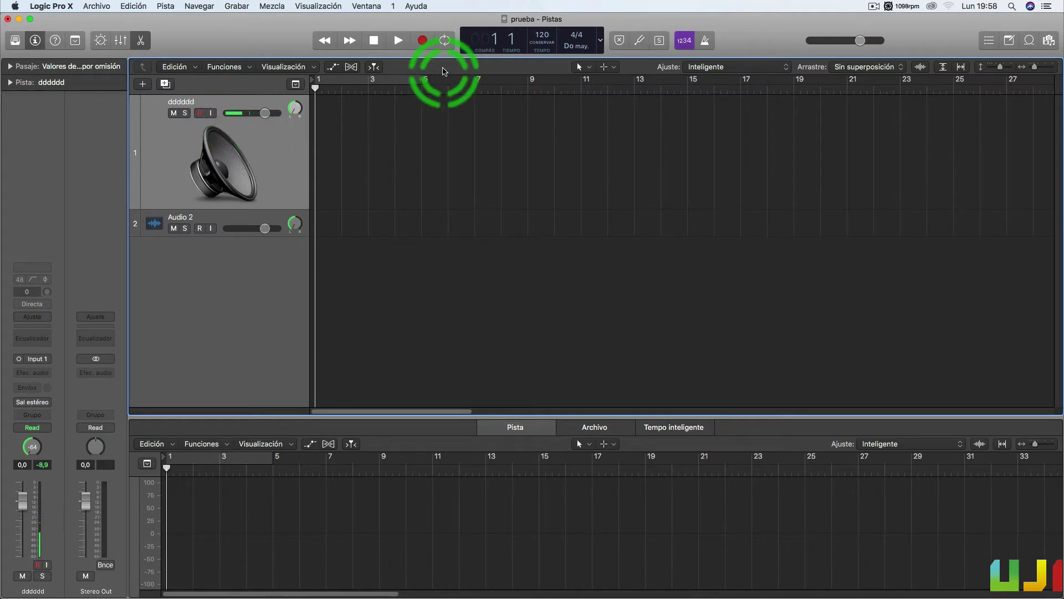
# Record a take on the dddddd track from bar 1 to about bar 5, beat 2.
pyautogui.click(423, 43)
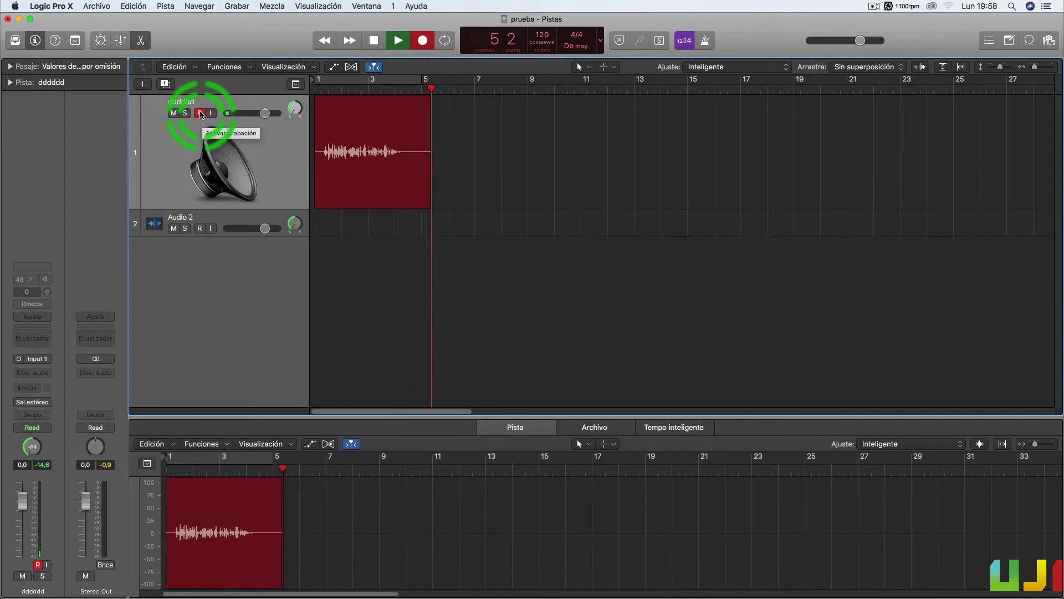
pyautogui.press('space')
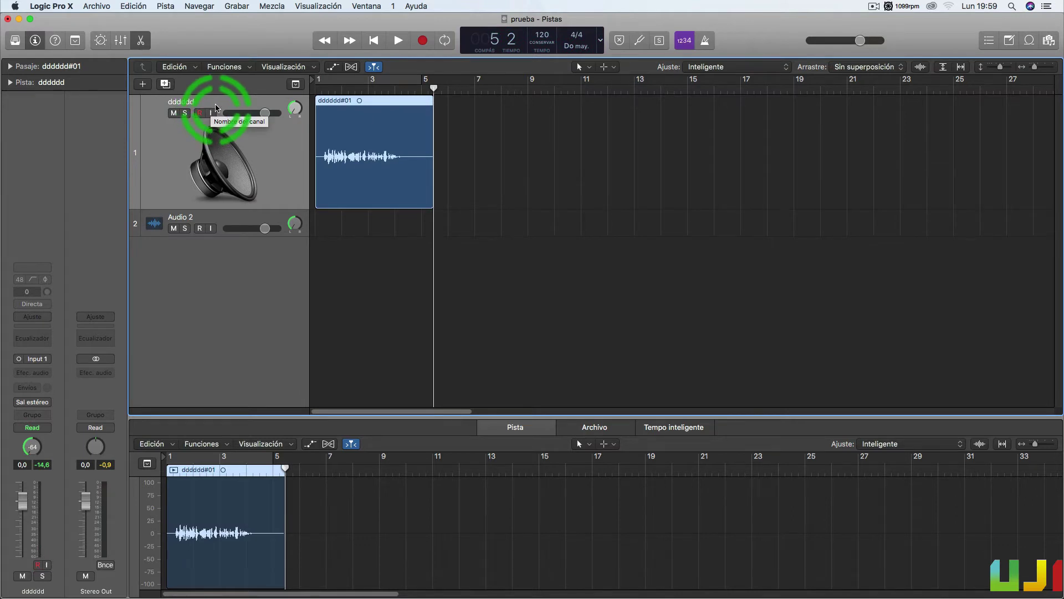
# Turn on input monitoring for the dddddd track and record a very short take from bar 5, beat 2.
pyautogui.click(212, 114)
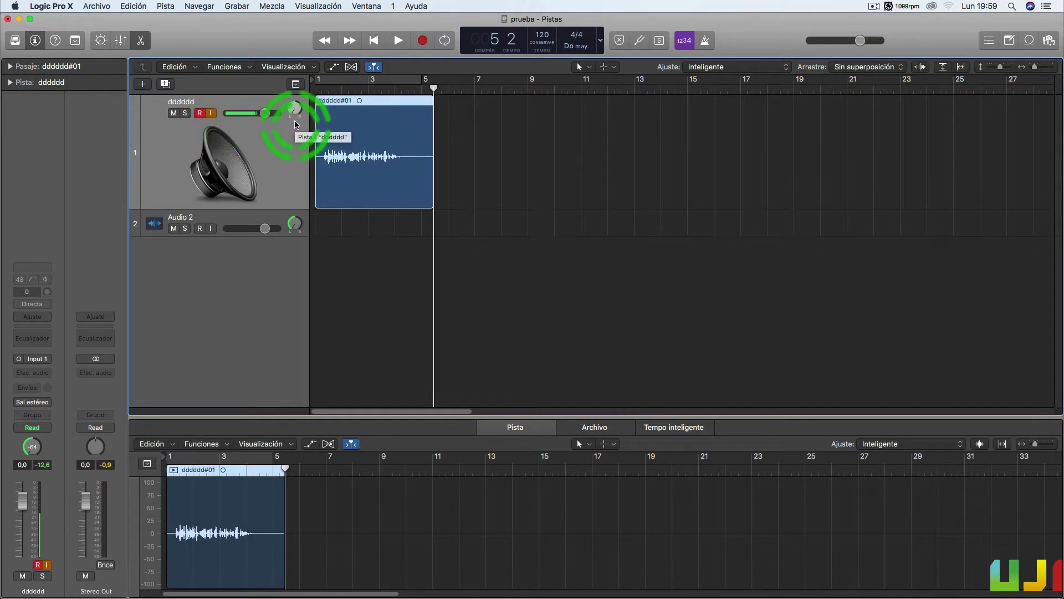
pyautogui.click(423, 42)
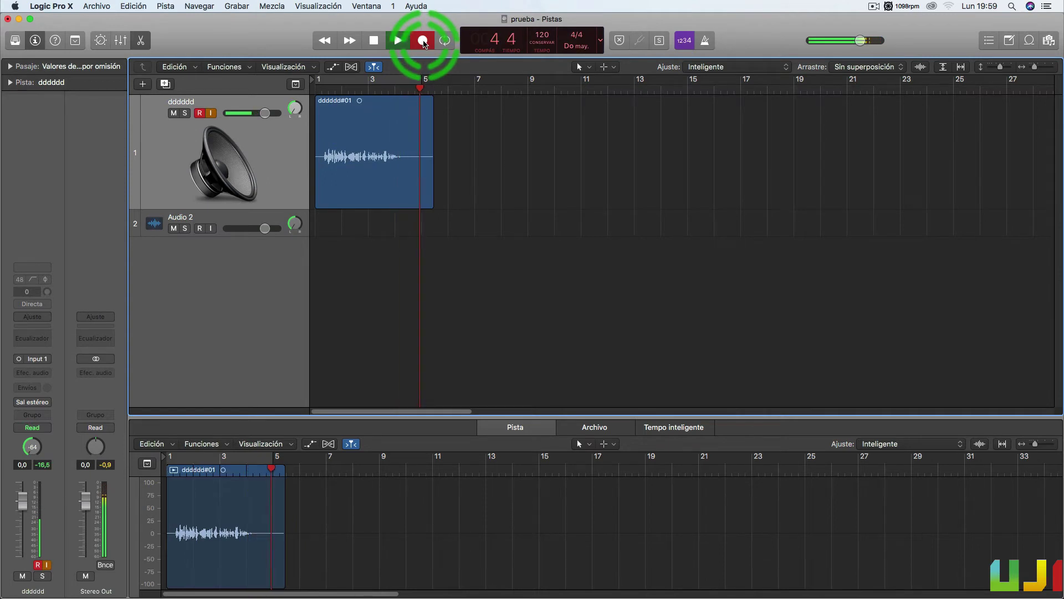
pyautogui.click(373, 41)
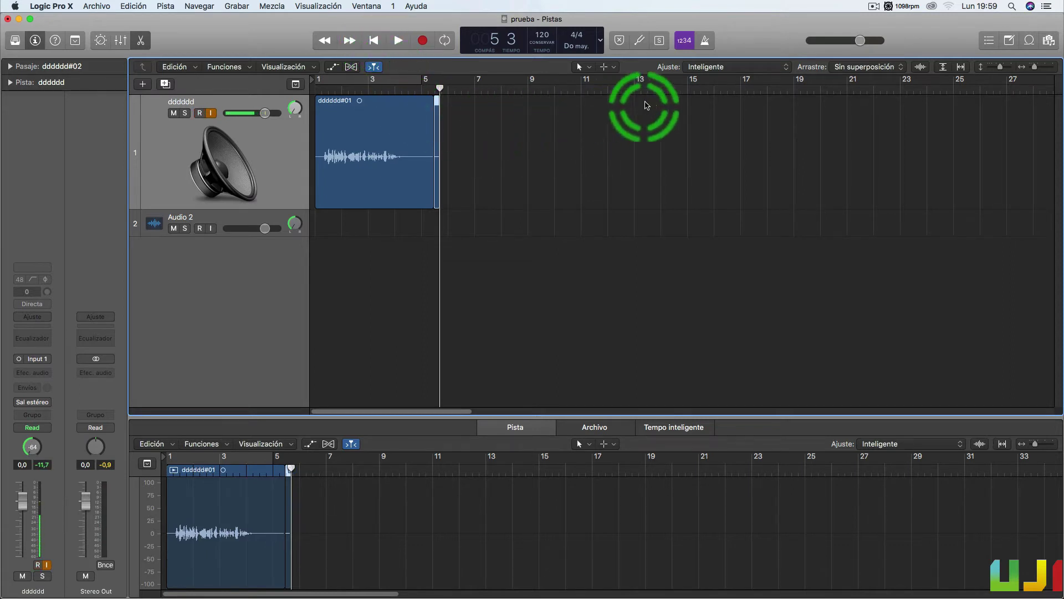
# Turn off the count-in and record a take on the dddddd track from bar 9 to about bar 17.
pyautogui.click(686, 42)
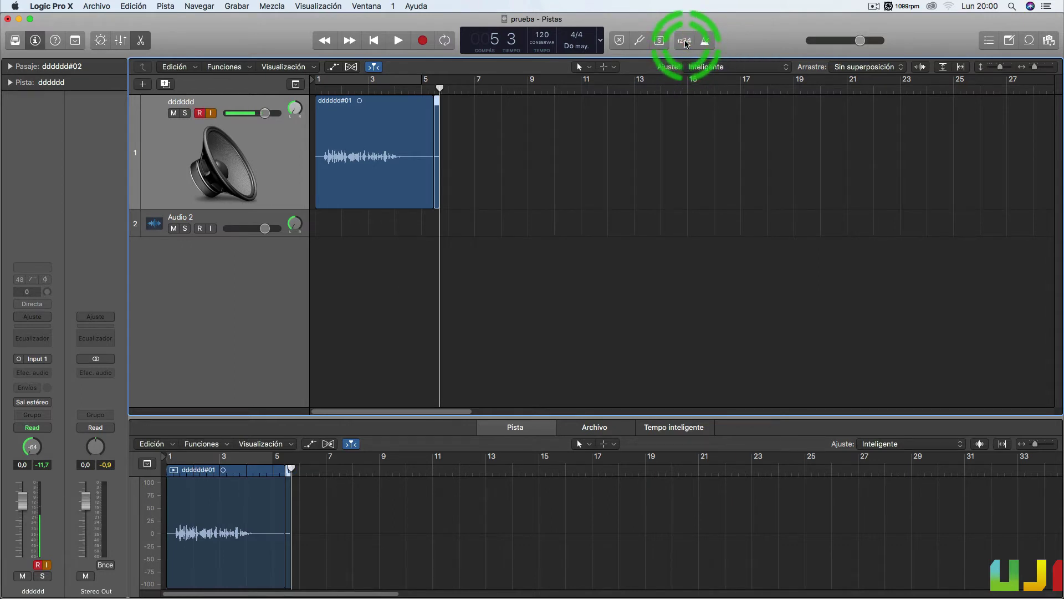
pyautogui.click(528, 89)
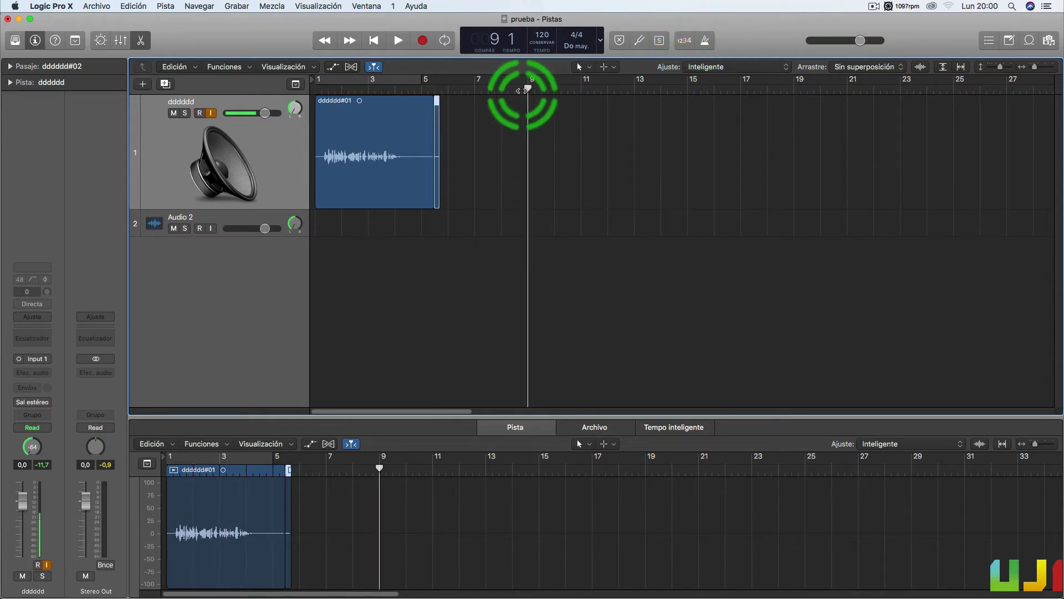
pyautogui.click(423, 40)
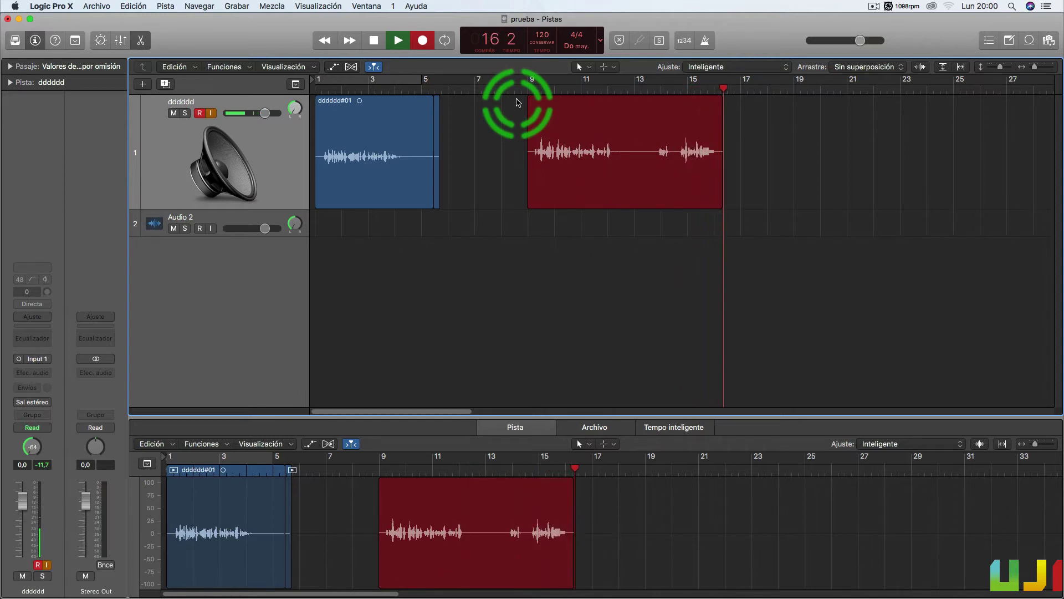
pyautogui.click(373, 39)
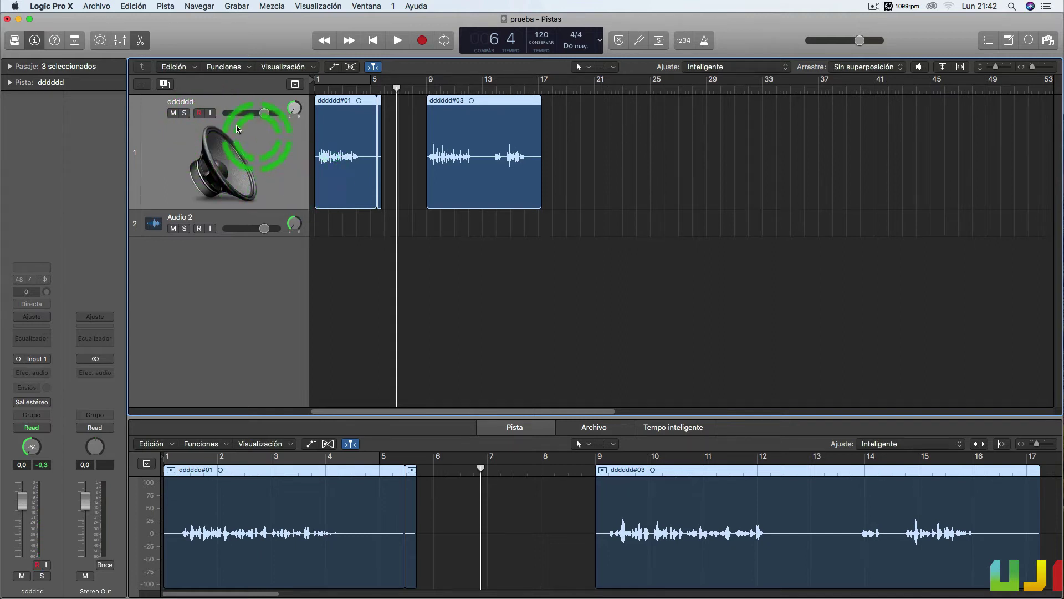
# Record a take on the Audio 2 track from bar 22 to about bar 25, beat 3.
pyautogui.click(609, 88)
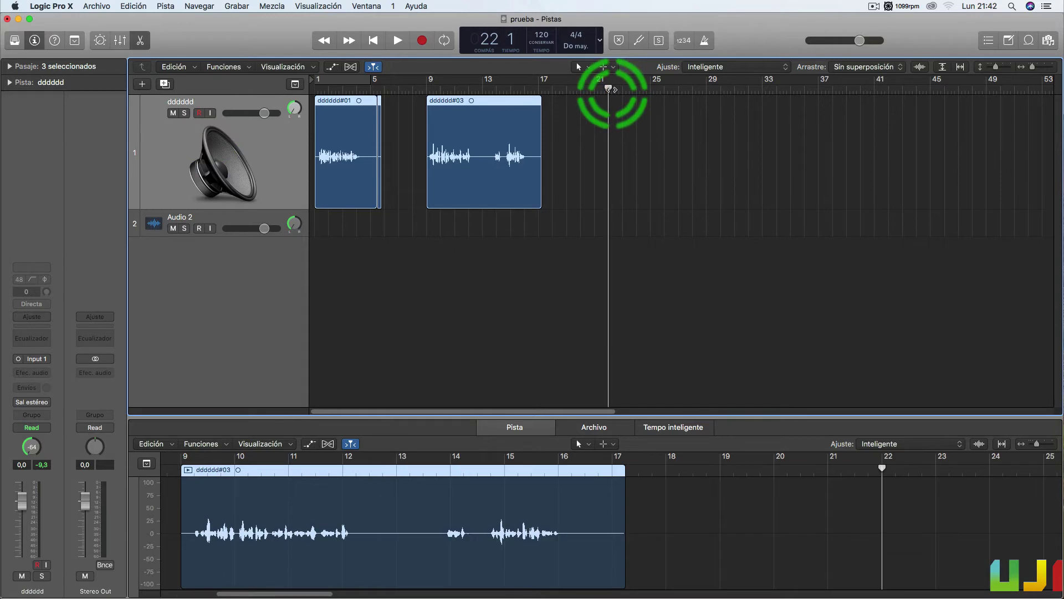
pyautogui.click(276, 222)
pyautogui.click(280, 168)
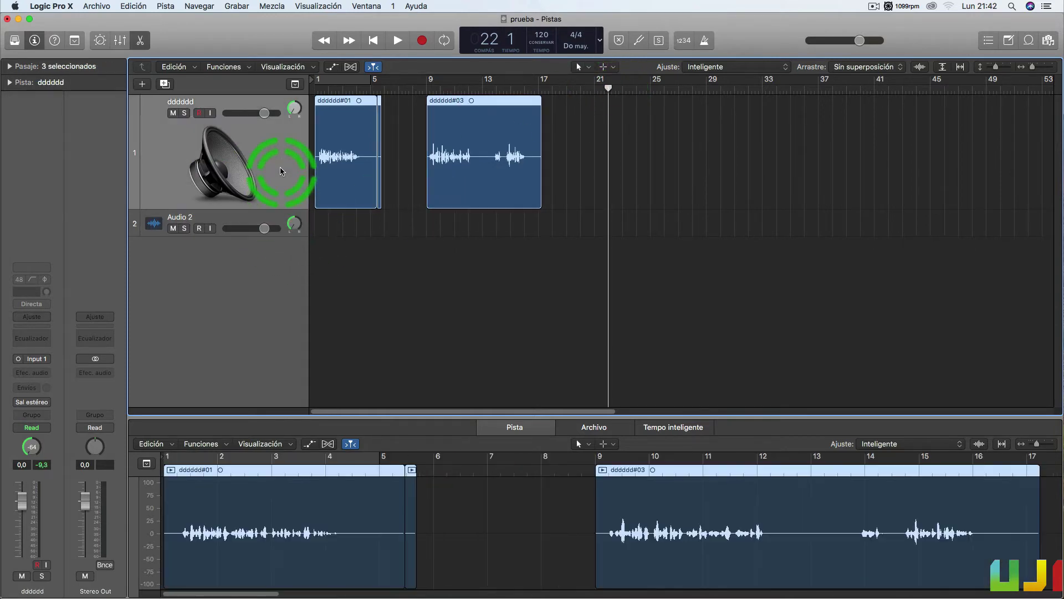
pyautogui.click(278, 220)
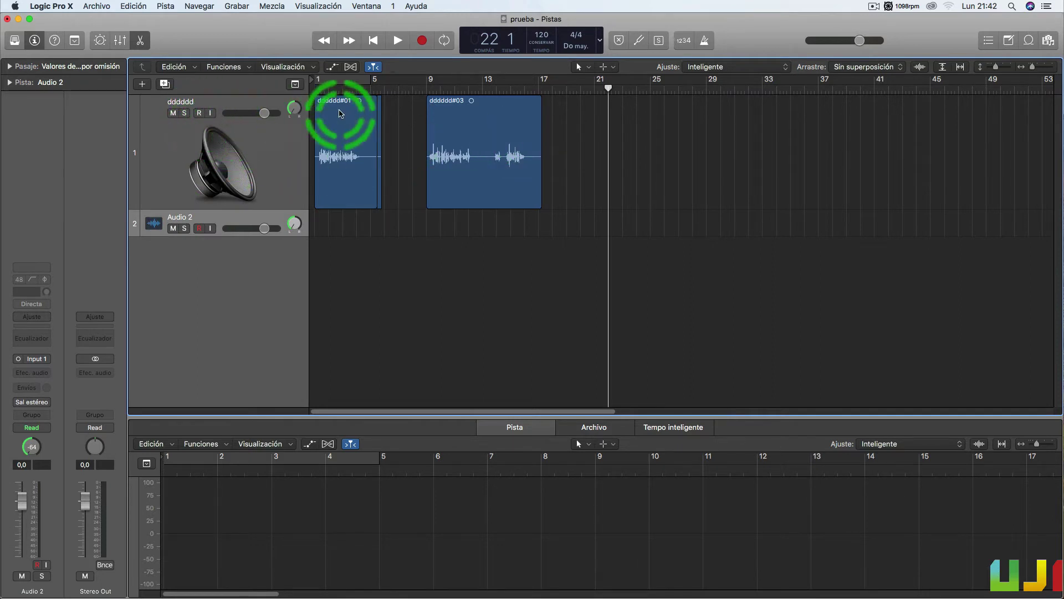
pyautogui.click(422, 41)
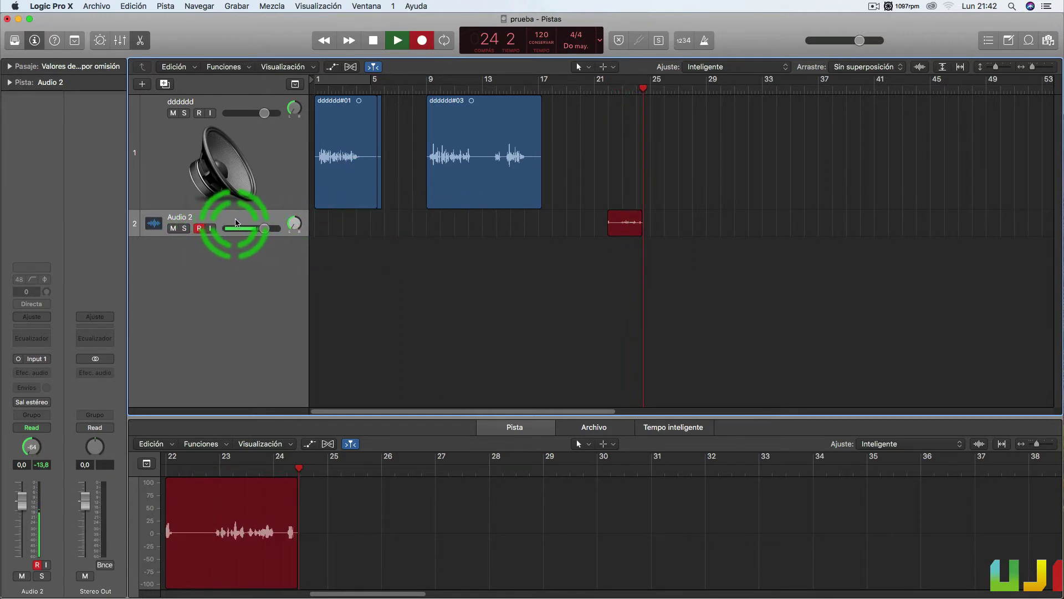
pyautogui.click(373, 40)
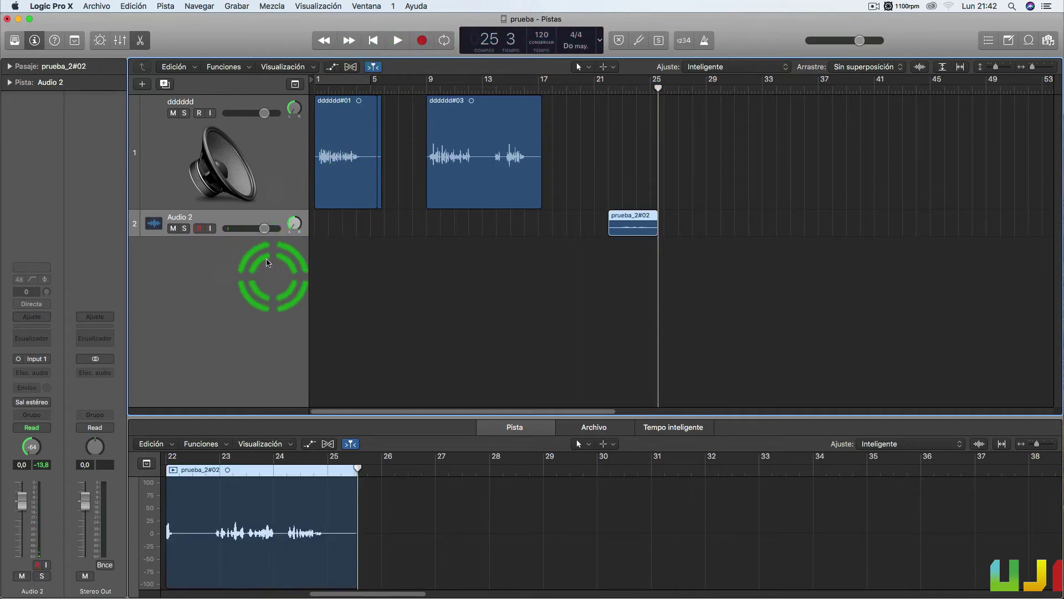
# Enable recording on the dddddd track while Audio 2 remains the selected track.
pyautogui.click(199, 114)
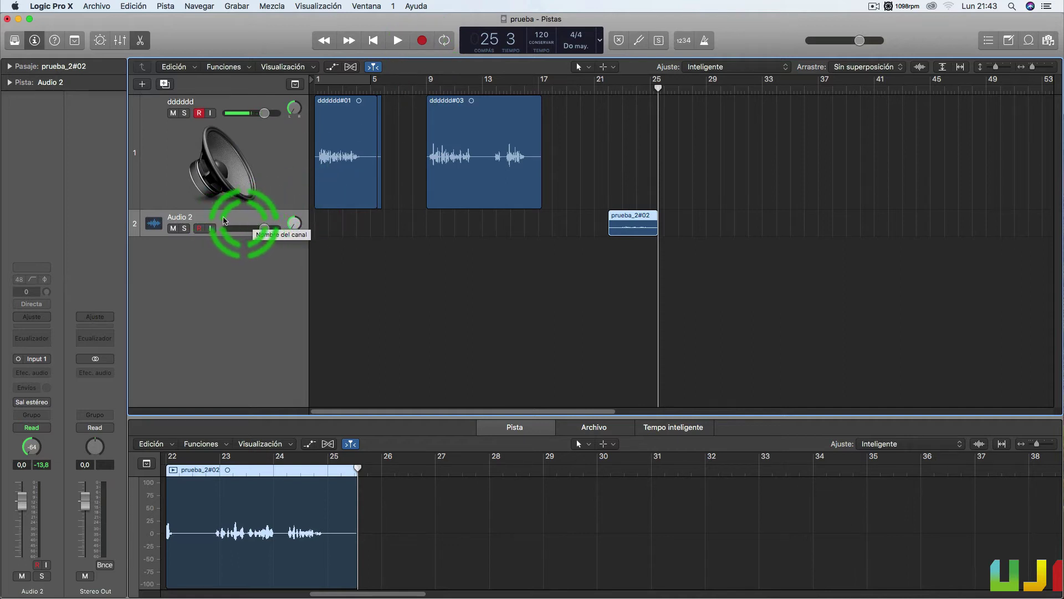
# Record a take on the record-enabled dddddd track from bar 25, beat 3 to about bar 32, beat 4.
pyautogui.click(422, 41)
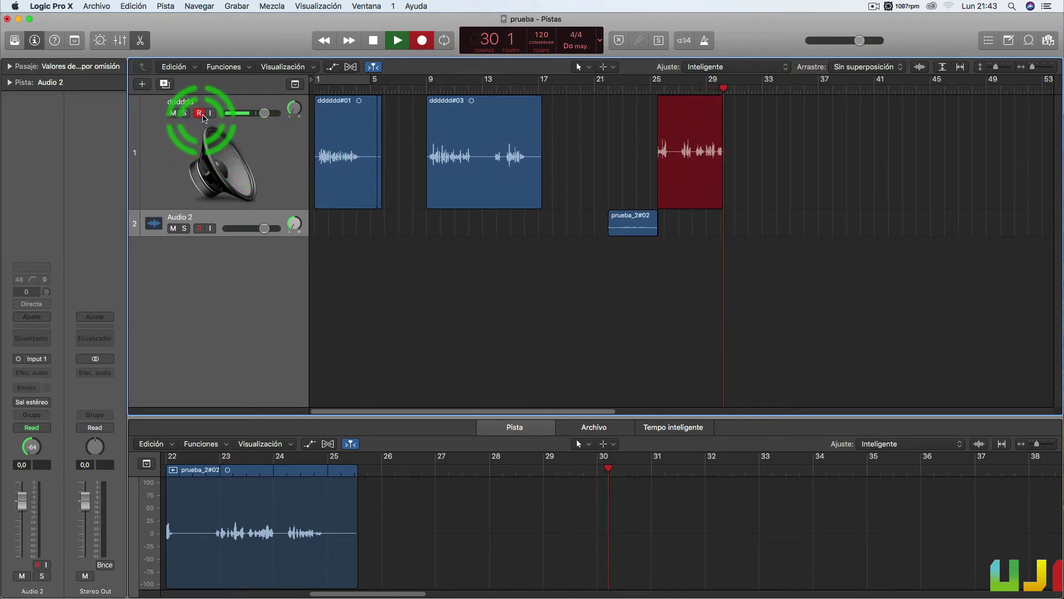
pyautogui.click(373, 41)
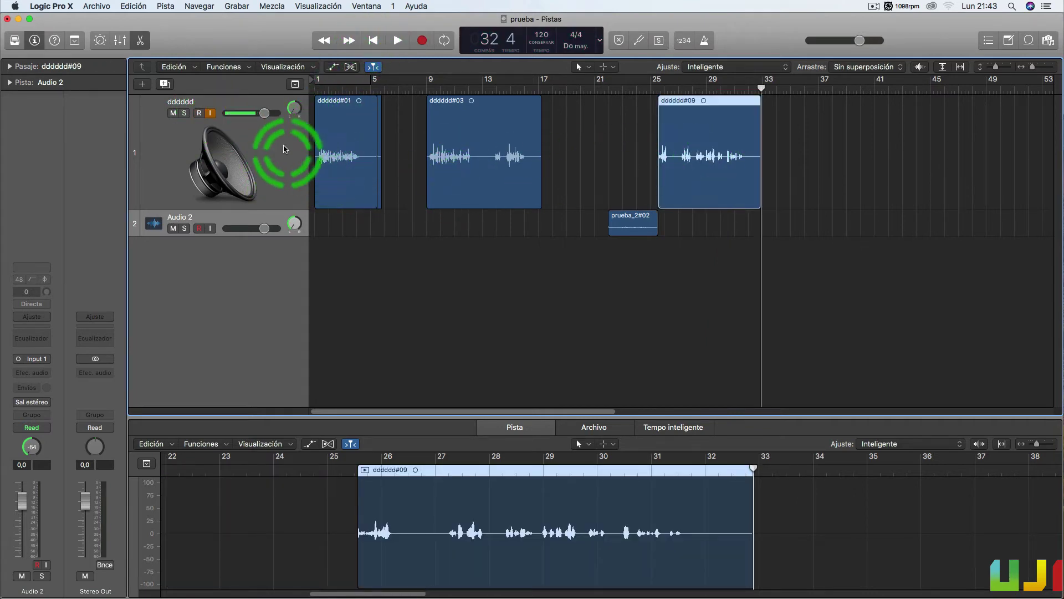
# Select the dddddd track with all its regions and examine its recorded takes up close along the timeline.
pyautogui.click(278, 147)
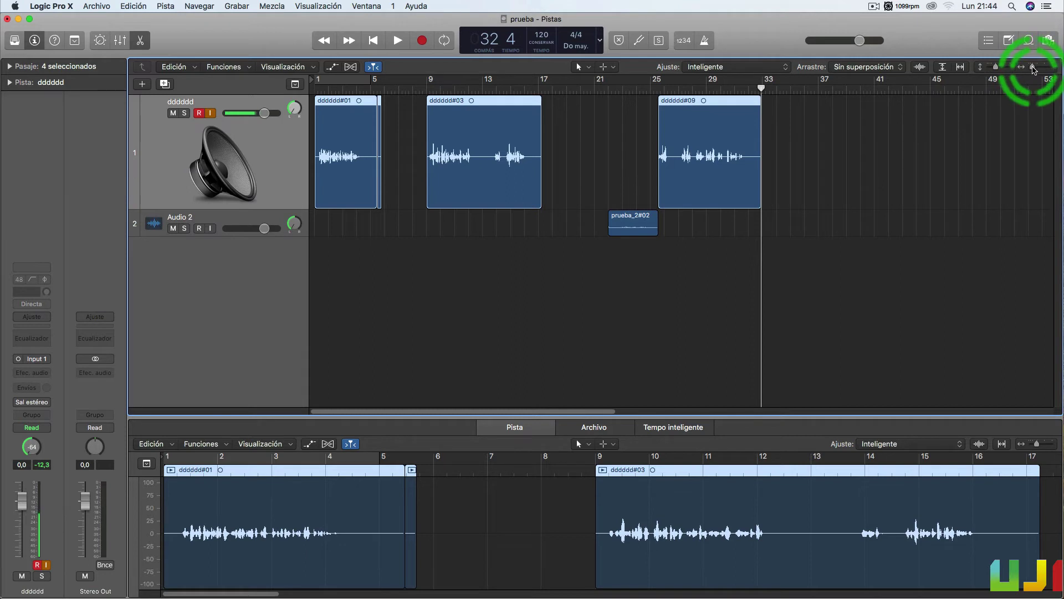
pyautogui.moveTo(1033, 69); pyautogui.dragTo(1045, 70)
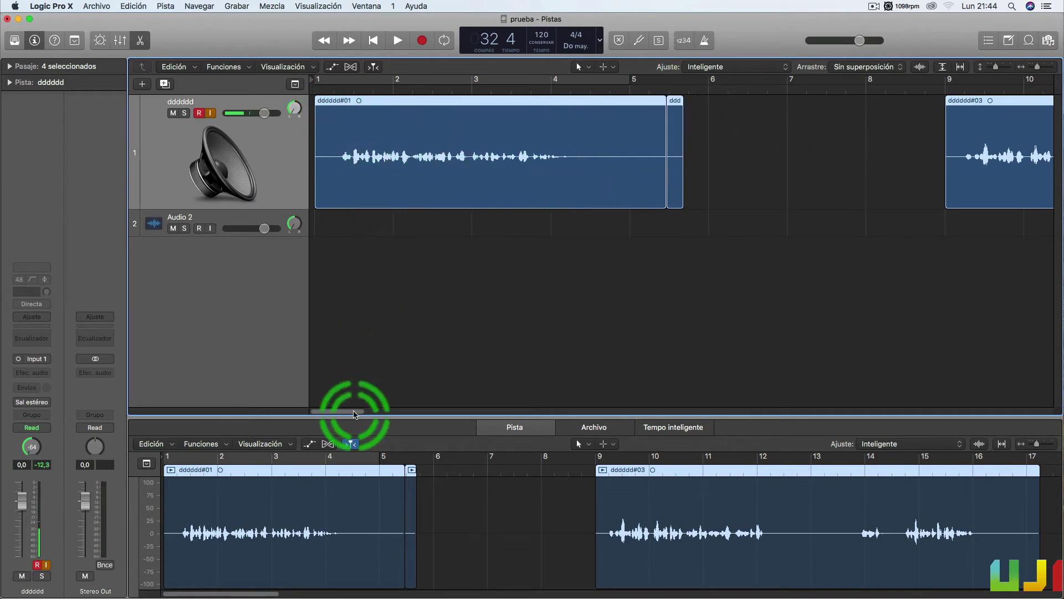
pyautogui.moveTo(354, 412); pyautogui.dragTo(381, 411)
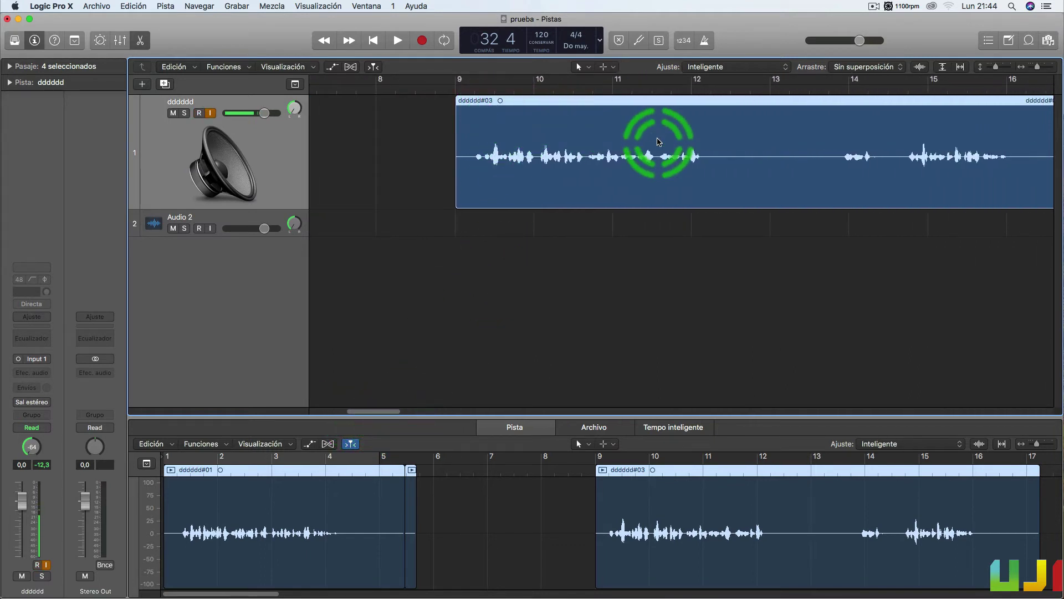
pyautogui.moveTo(378, 414); pyautogui.dragTo(383, 414)
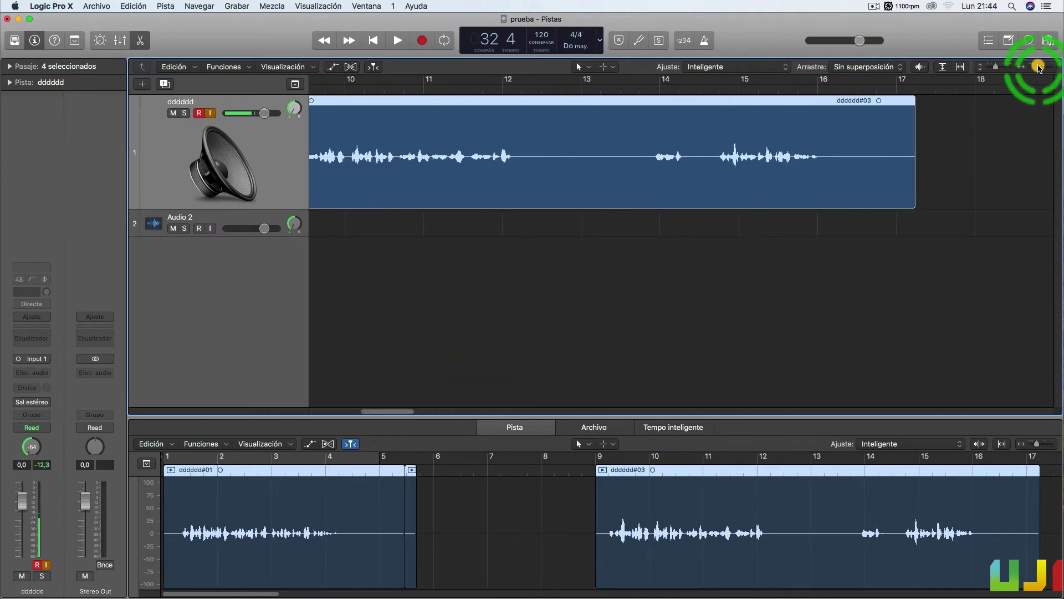
pyautogui.moveTo(1038, 66); pyautogui.dragTo(1029, 67)
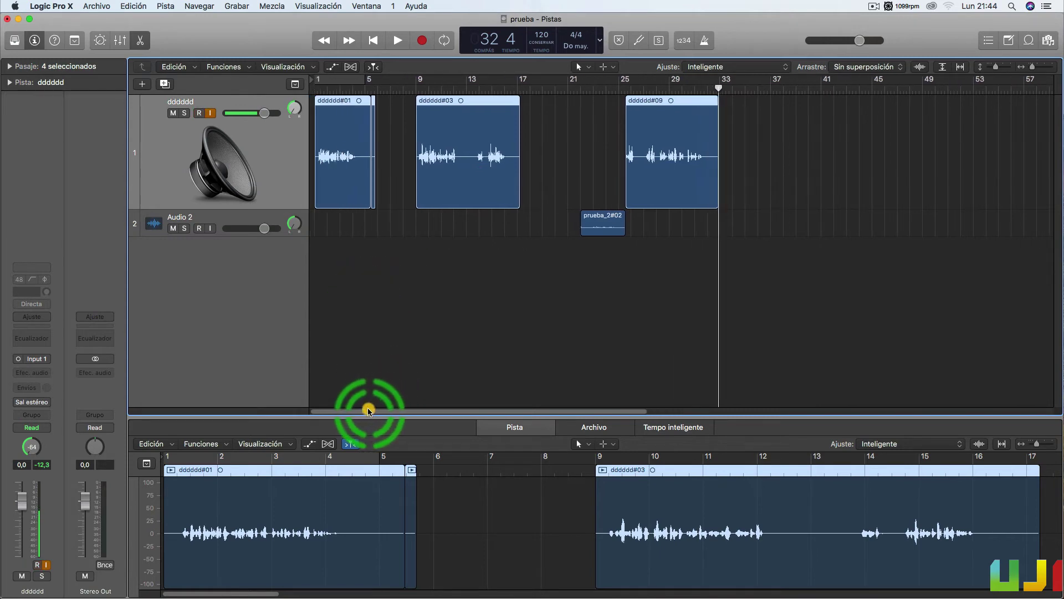
pyautogui.hscroll(-2, 381, 398)
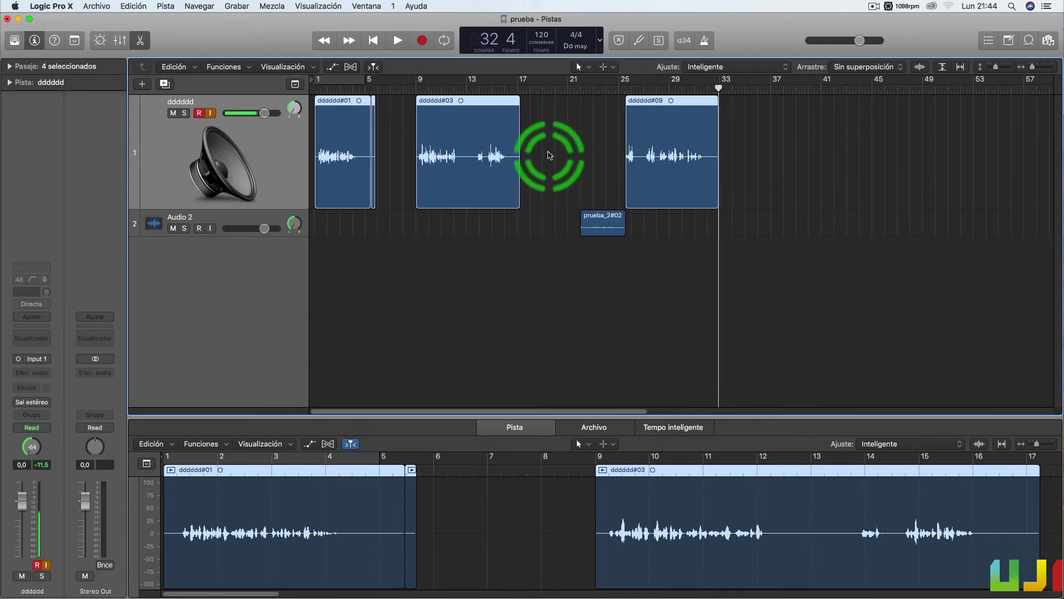
# Clear the selection and practise selecting regions singly, adding another region to the selection, and enclosing several with a selection rectangle.
pyautogui.click(591, 147)
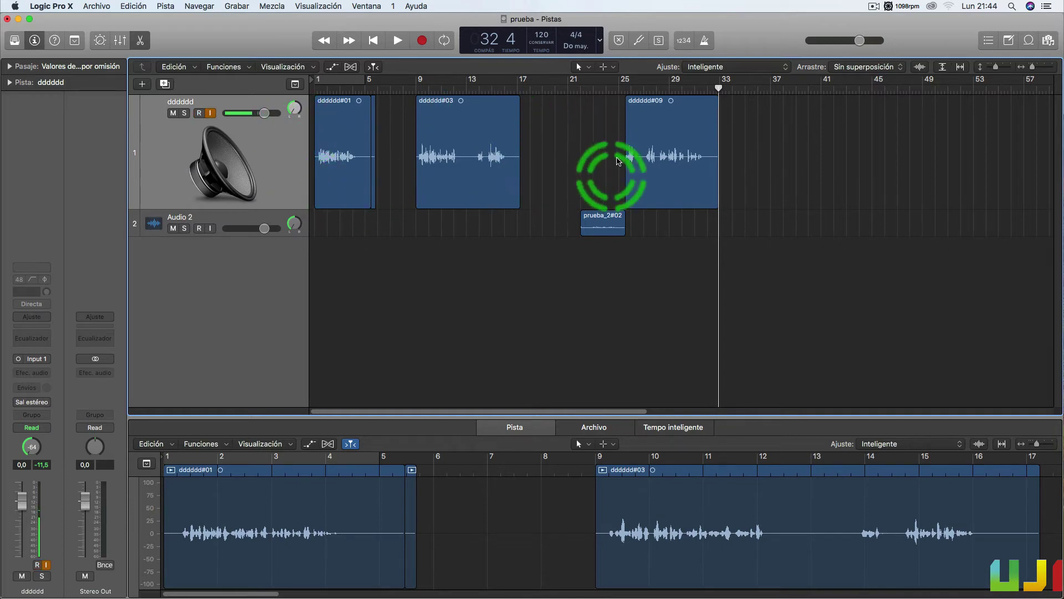
pyautogui.click(476, 130)
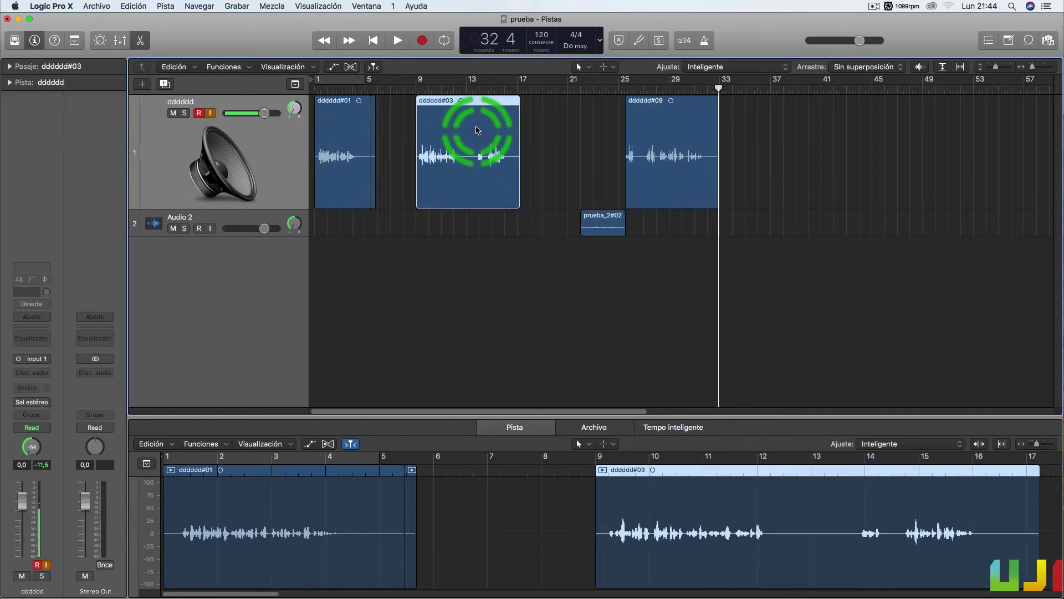
pyautogui.click(690, 132)
pyautogui.click(477, 119)
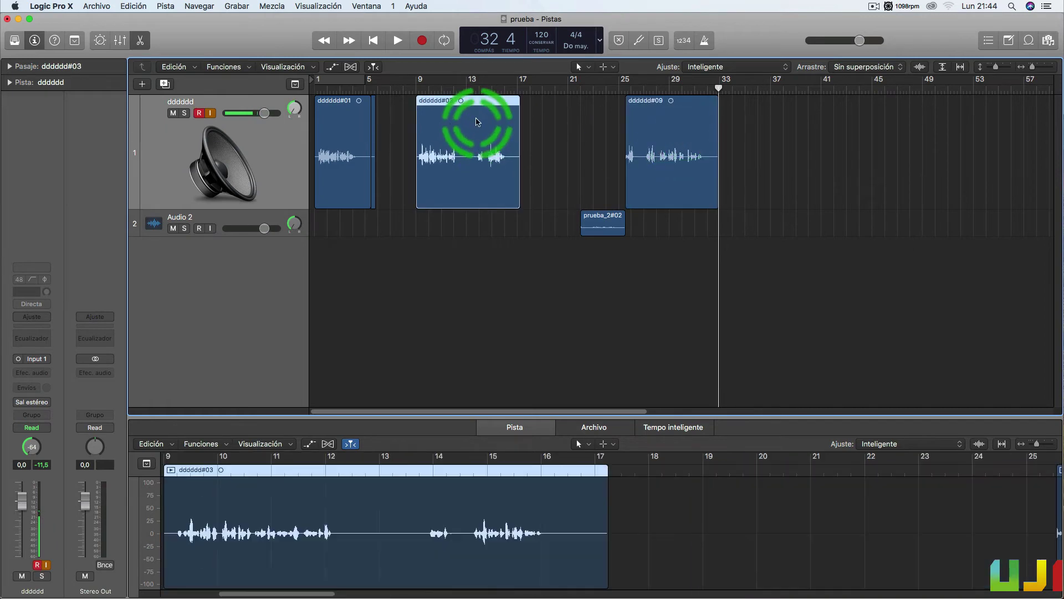
pyautogui.keyDown('shift'); pyautogui.click(340, 119); pyautogui.keyUp('shift')
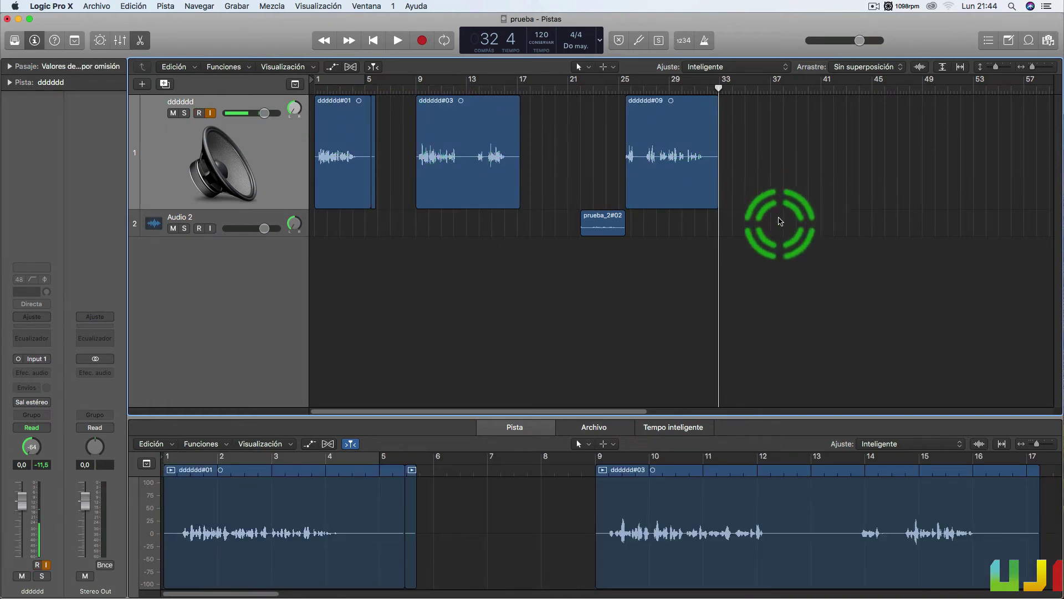
pyautogui.moveTo(779, 219); pyautogui.dragTo(337, 127)
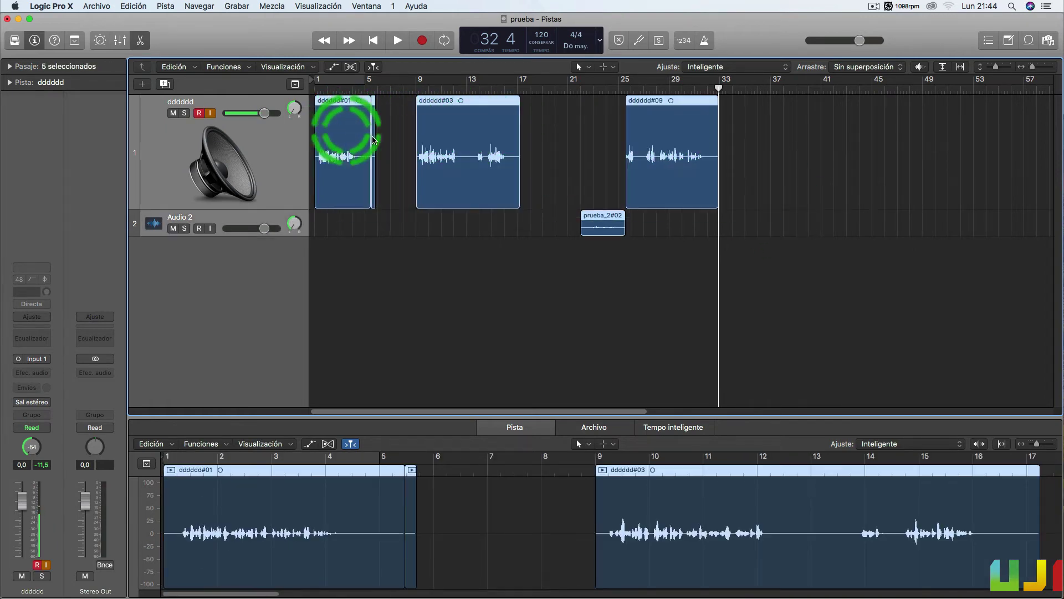
pyautogui.moveTo(559, 236); pyautogui.dragTo(688, 192)
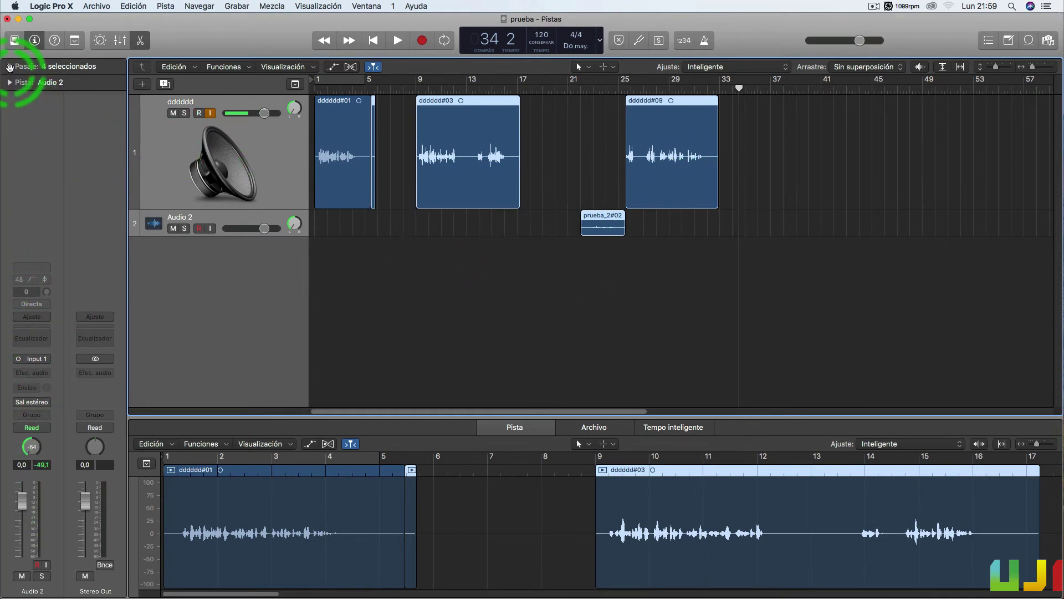
# Expand the region and track parameters in the inspector with the Audio 2 track selected.
pyautogui.click(10, 67)
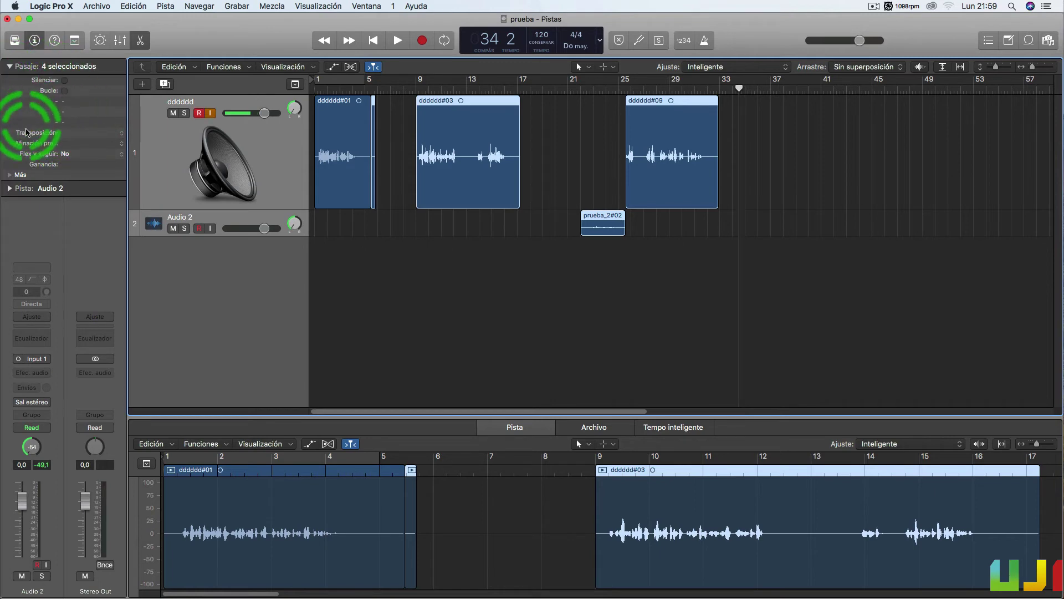
pyautogui.click(9, 189)
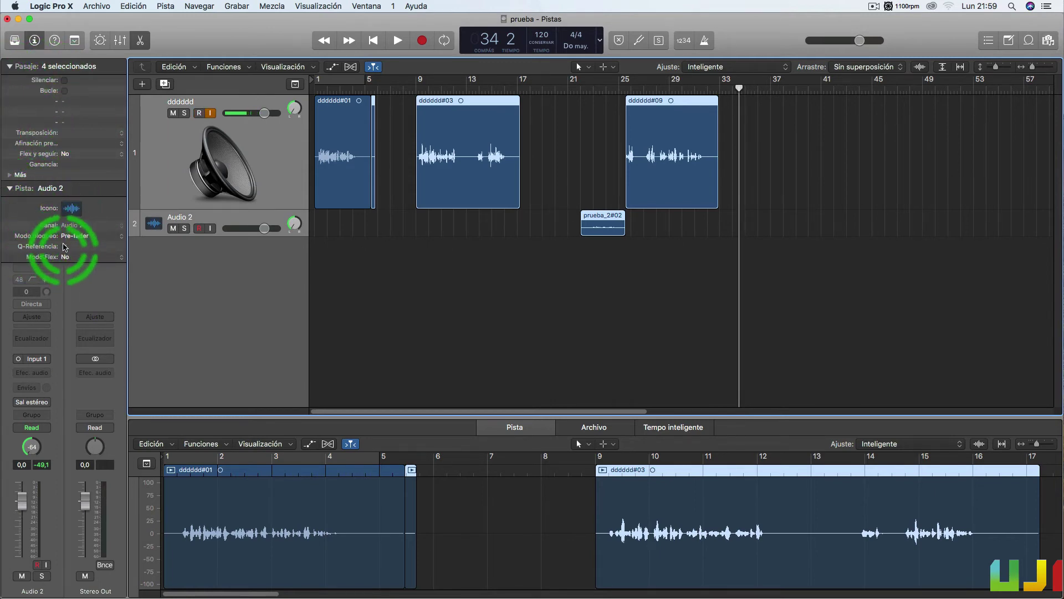
pyautogui.click(202, 227)
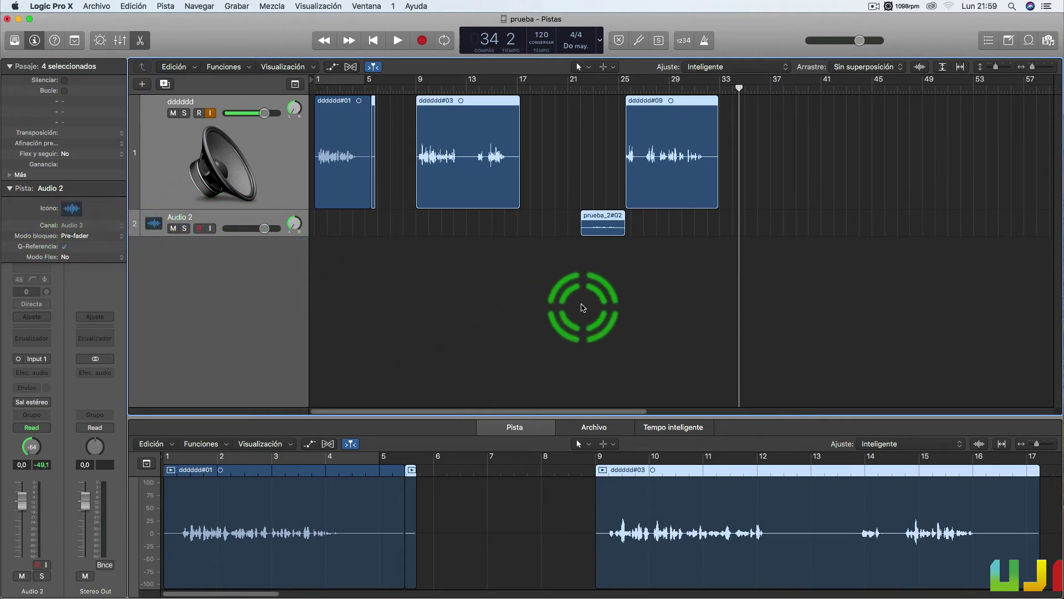
# Clear the selection and examine the waveforms of regions dddddd#09, dddddd#03 and dddddd#01 one by one in the audio editor.
pyautogui.click(582, 308)
pyautogui.click(672, 143)
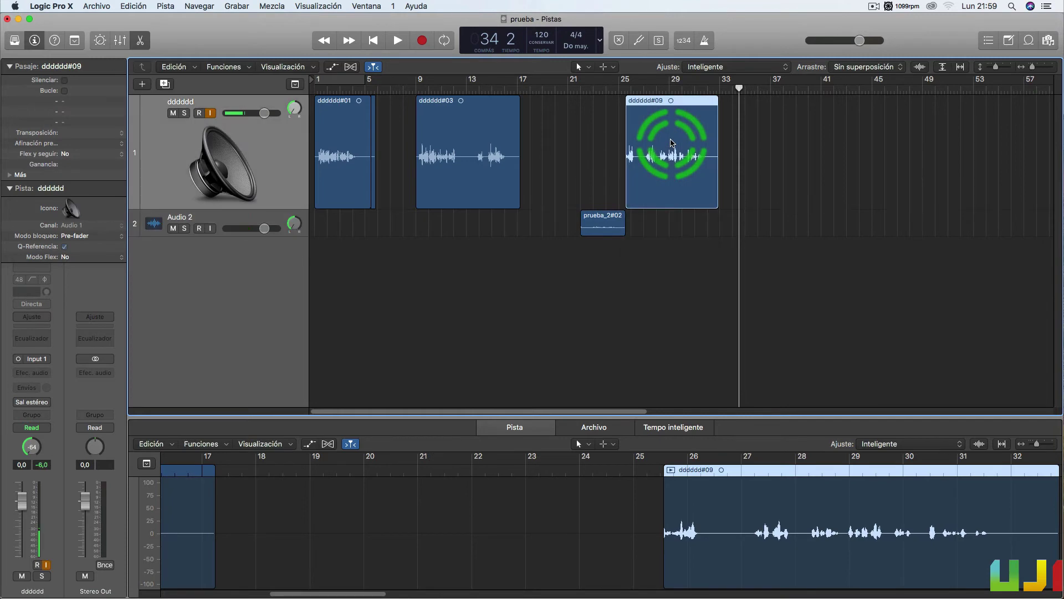
pyautogui.click(488, 133)
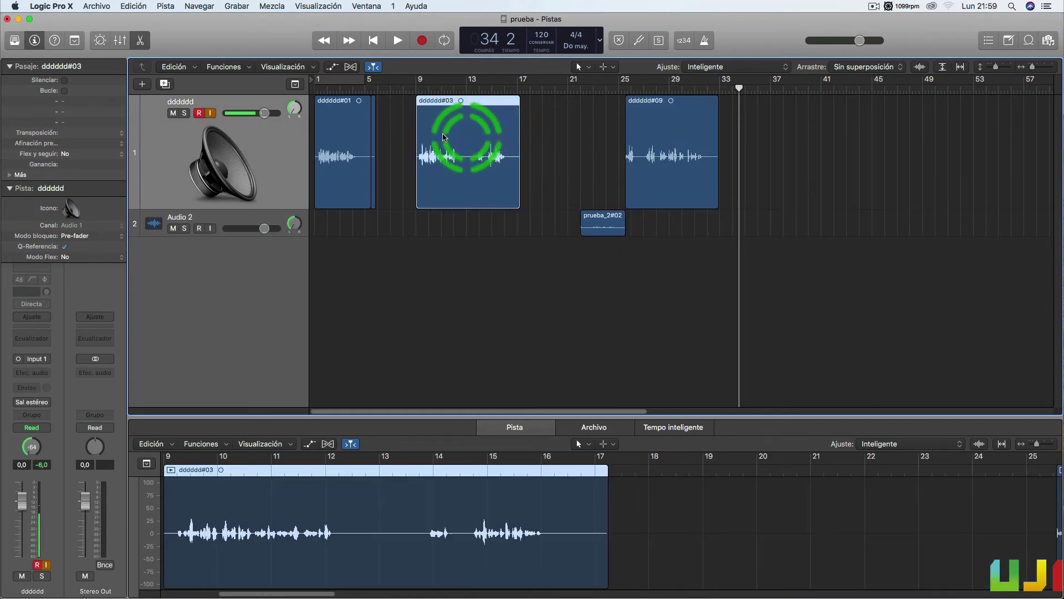
pyautogui.click(341, 133)
pyautogui.click(350, 163)
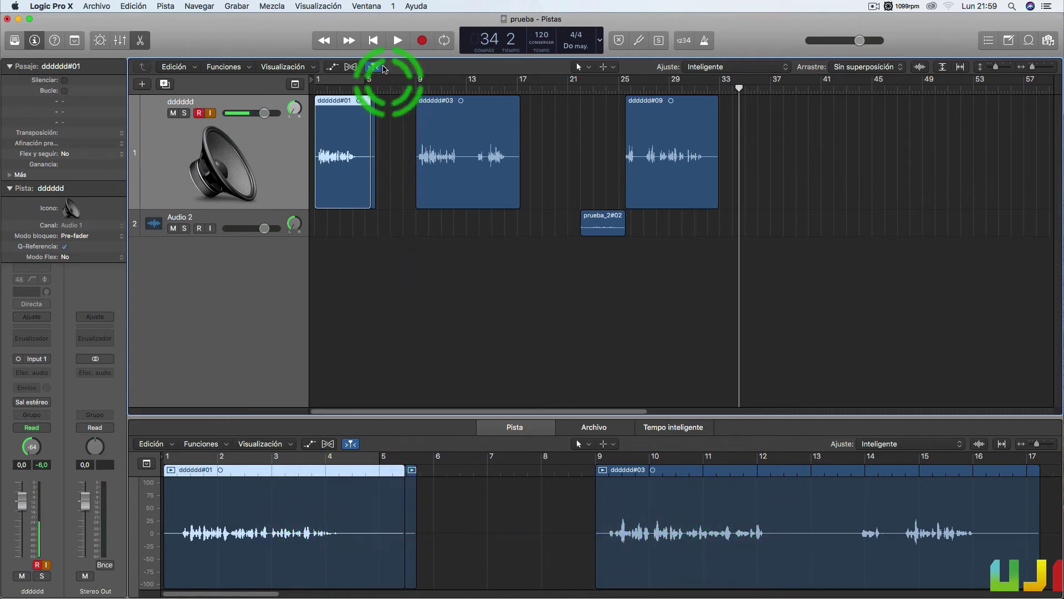
# Hide and show the audio editor twice, leaving it displayed for the dddddd#01 region.
pyautogui.click(322, 7)
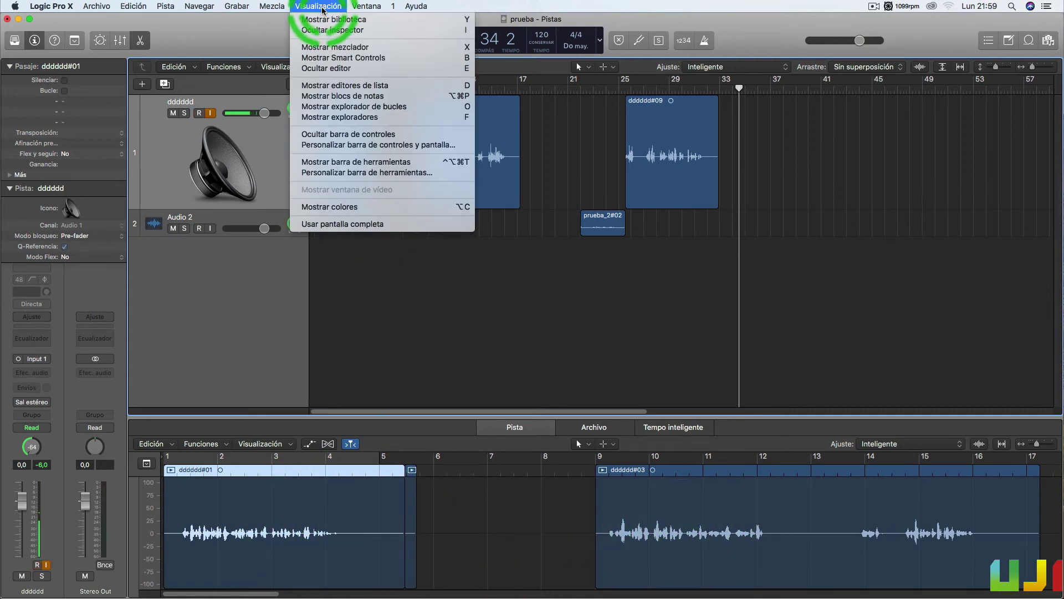
pyautogui.click(284, 28)
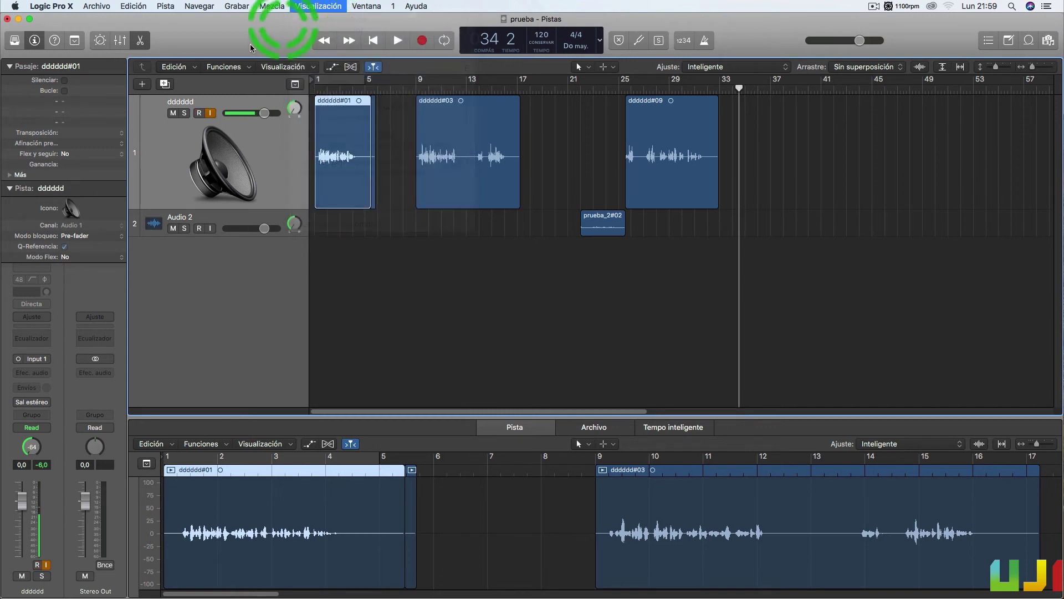
pyautogui.click(141, 42)
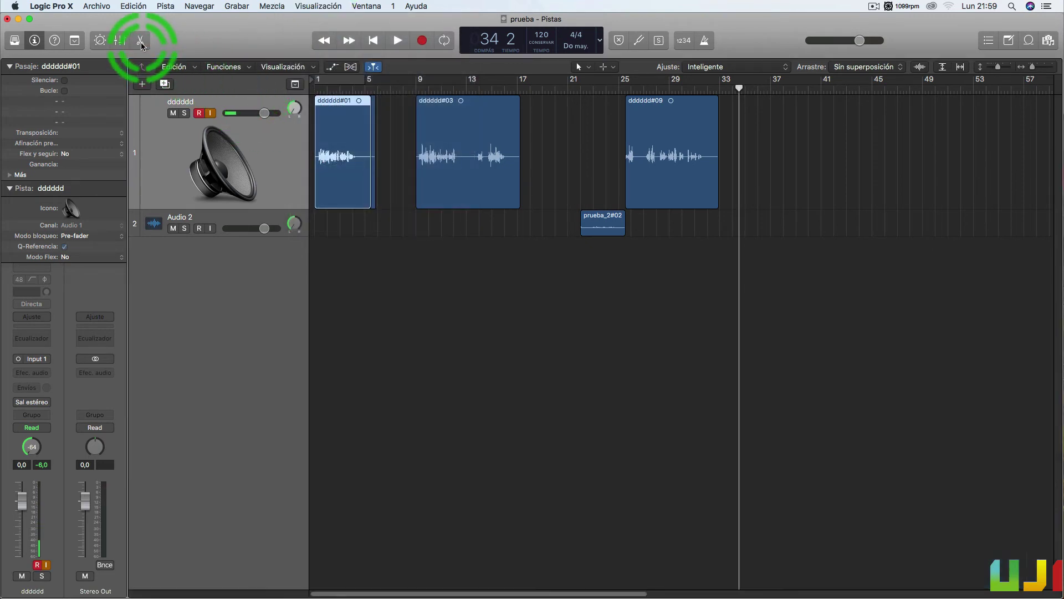
pyautogui.click(142, 45)
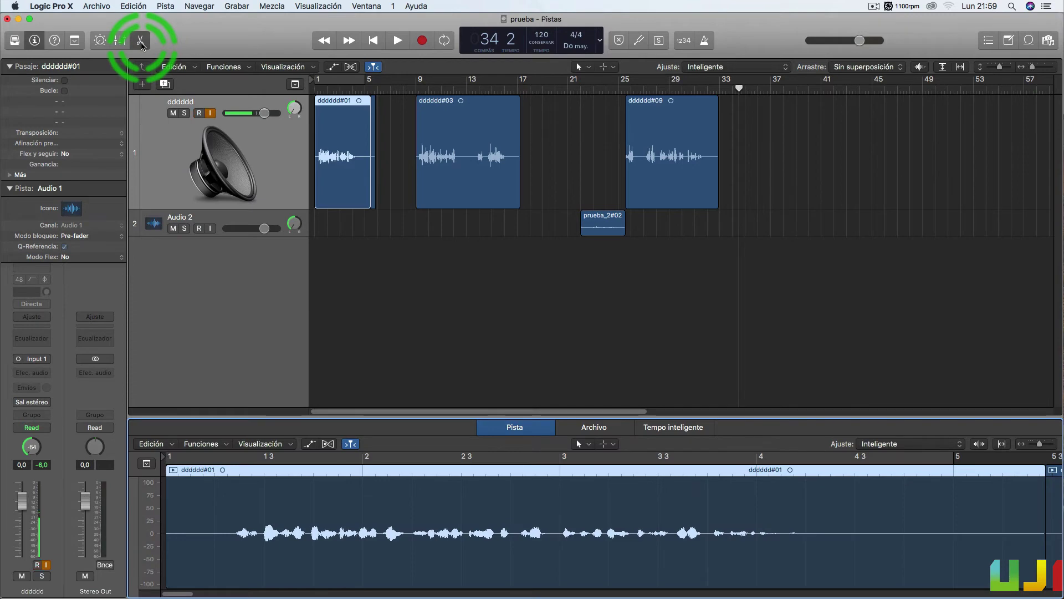
pyautogui.click(142, 45)
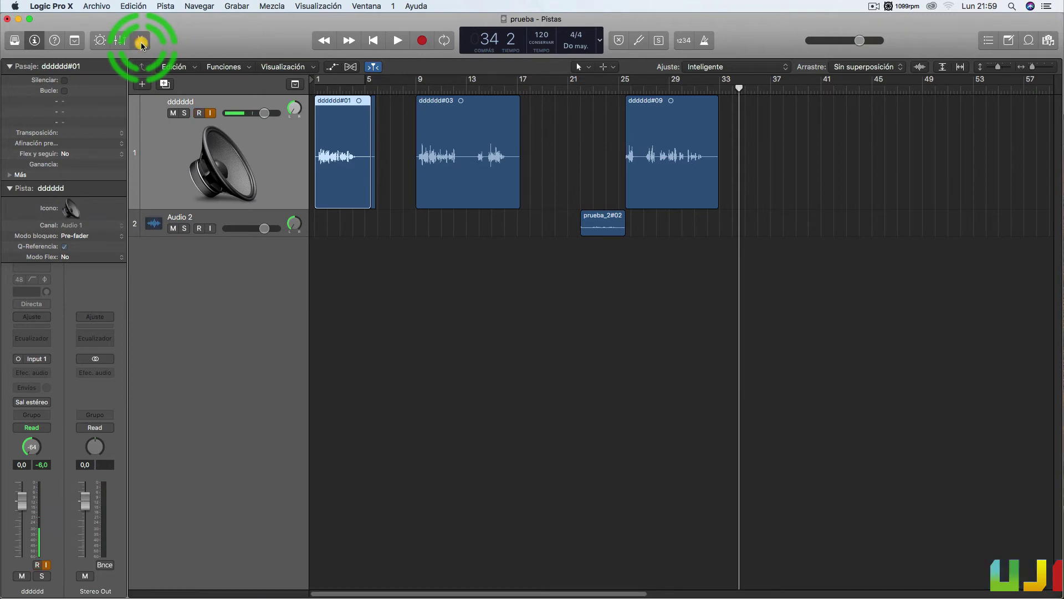
pyautogui.click(142, 44)
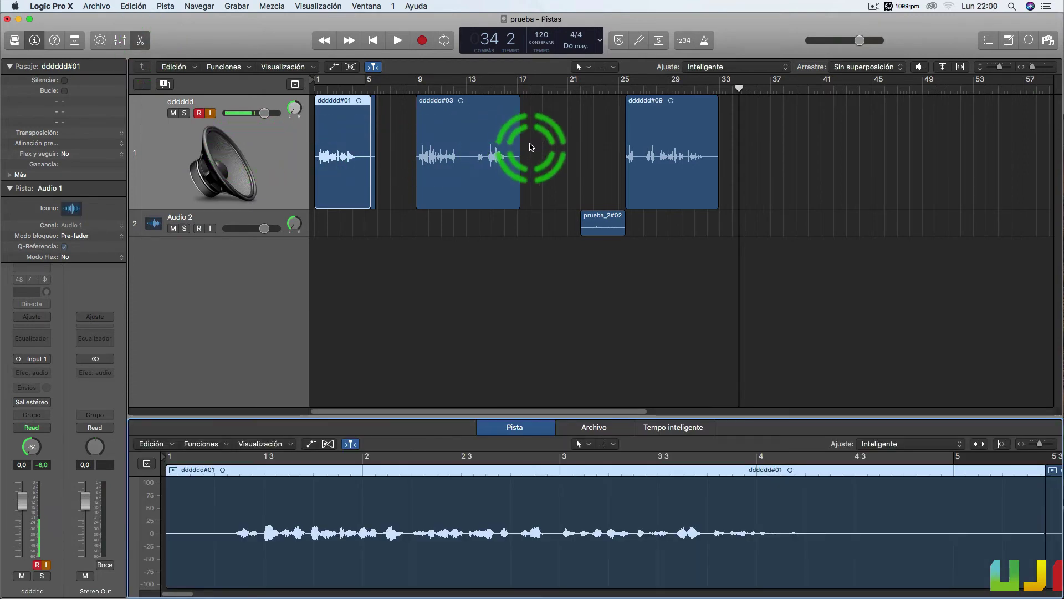
# Move the dddddd#03 region to about bar 38 and the dddddd#09 region to about bar 14, beat 3.
pyautogui.click(484, 126)
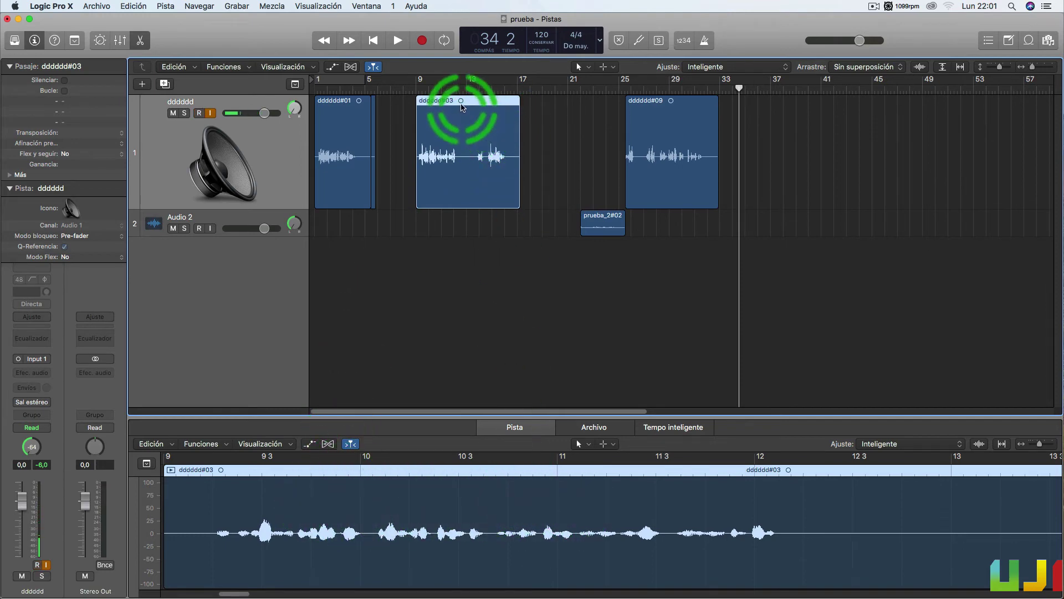
pyautogui.moveTo(468, 107); pyautogui.dragTo(828, 144)
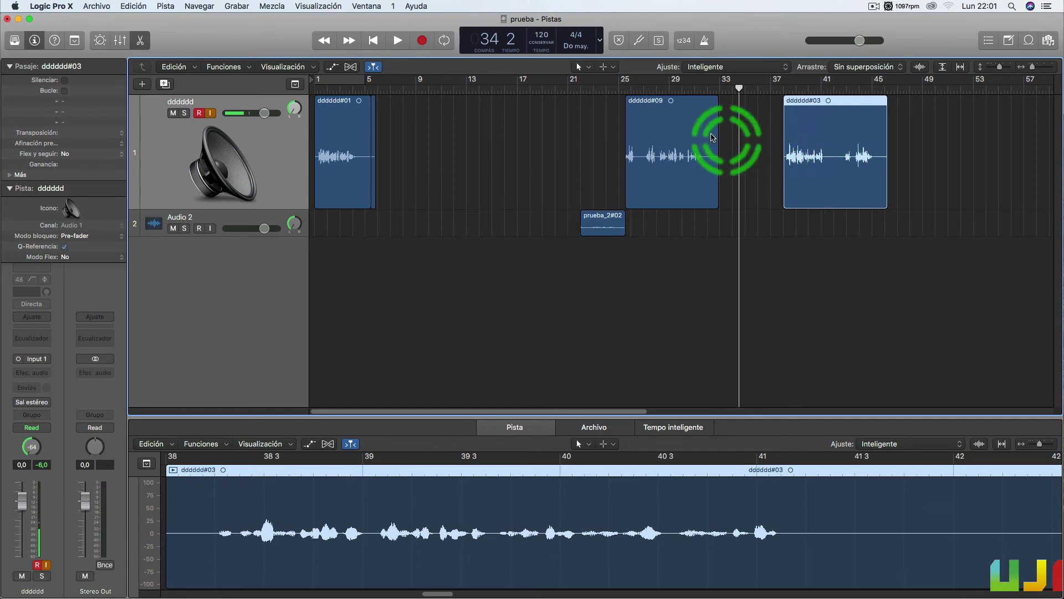
pyautogui.click(674, 105)
pyautogui.moveTo(666, 104); pyautogui.dragTo(565, 123)
# Delete the dddddd#09 region together with its recorded audio file on disk.
pyautogui.click(581, 139)
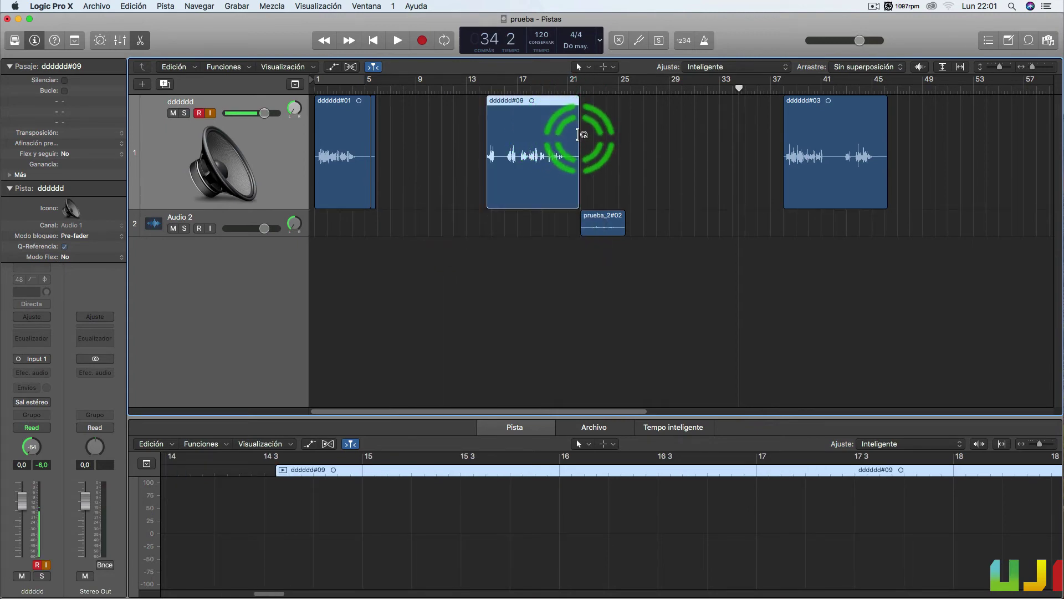
pyautogui.press('Delete')
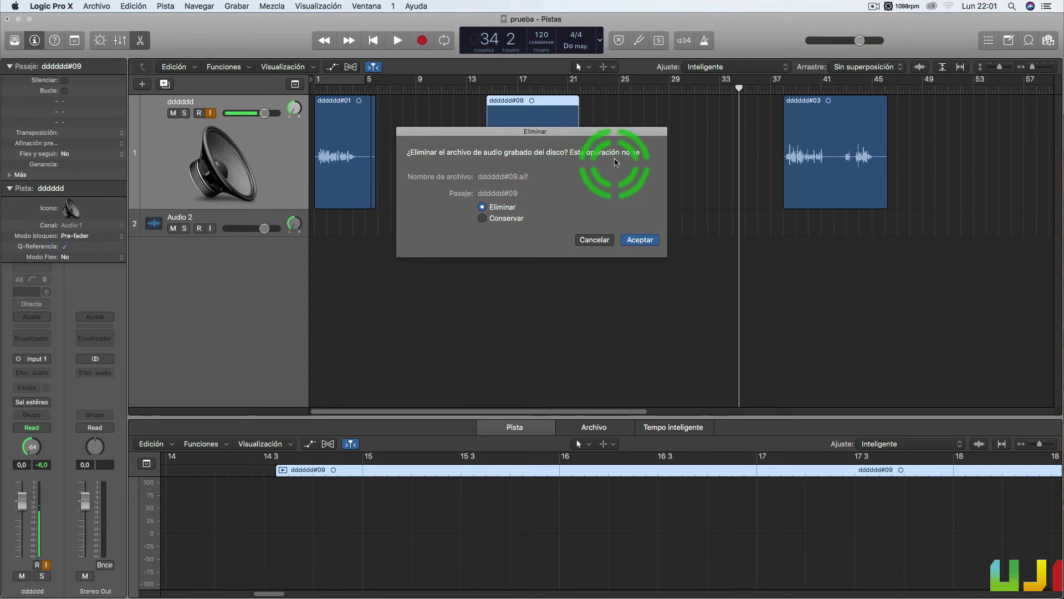
pyautogui.click(648, 244)
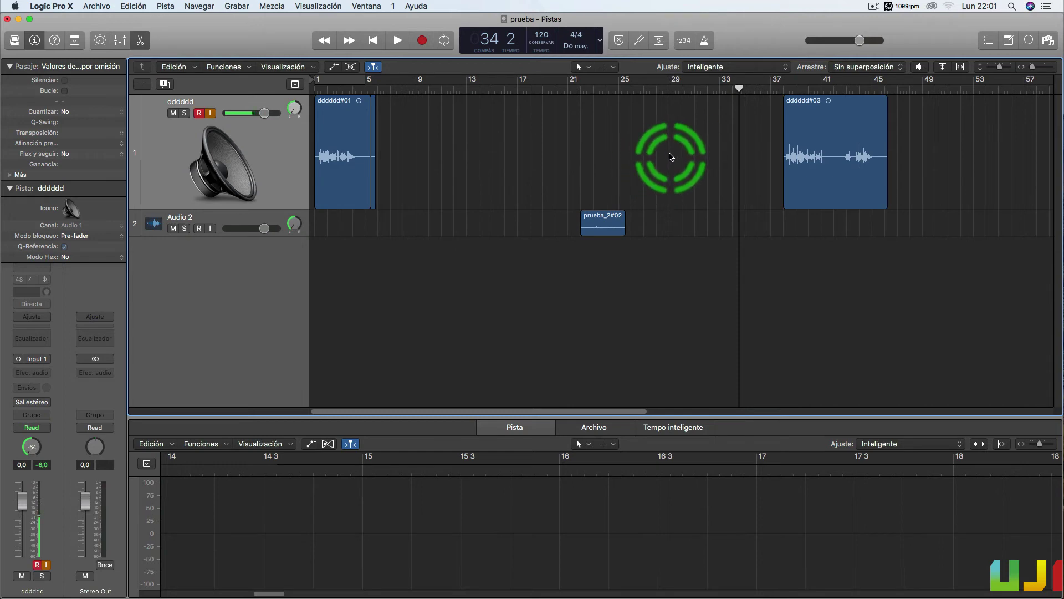
# Examine the project's audio files in the browser and switch it to show all files on the computer.
pyautogui.click(1049, 41)
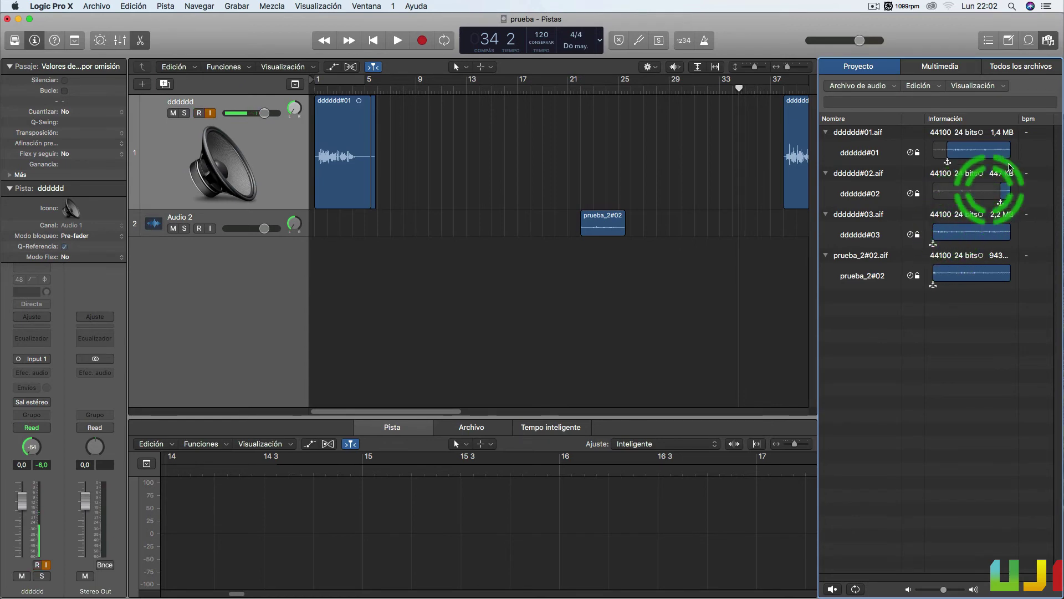
pyautogui.click(1049, 41)
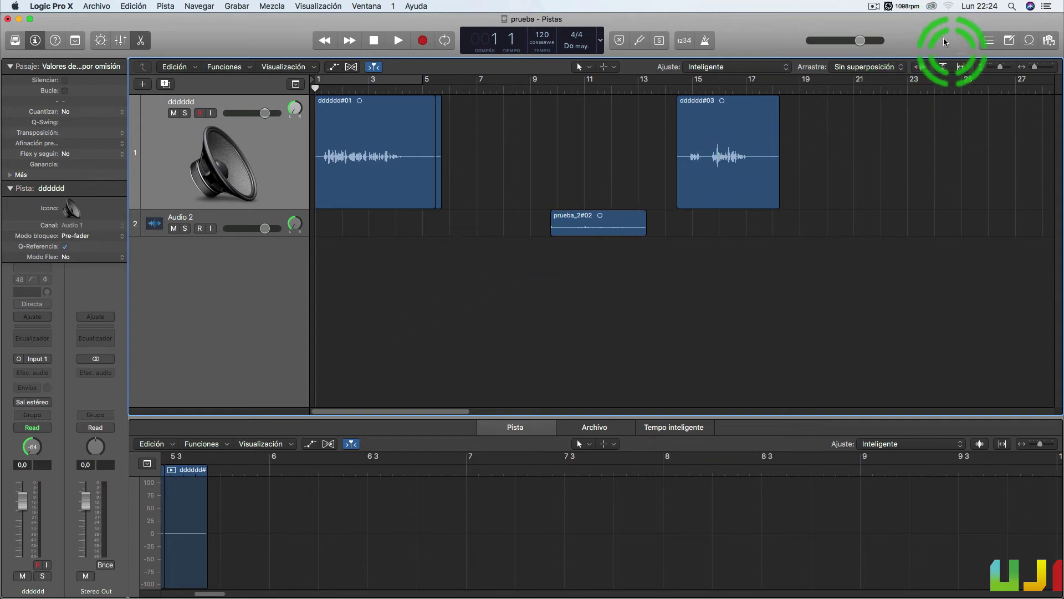
pyautogui.click(1049, 41)
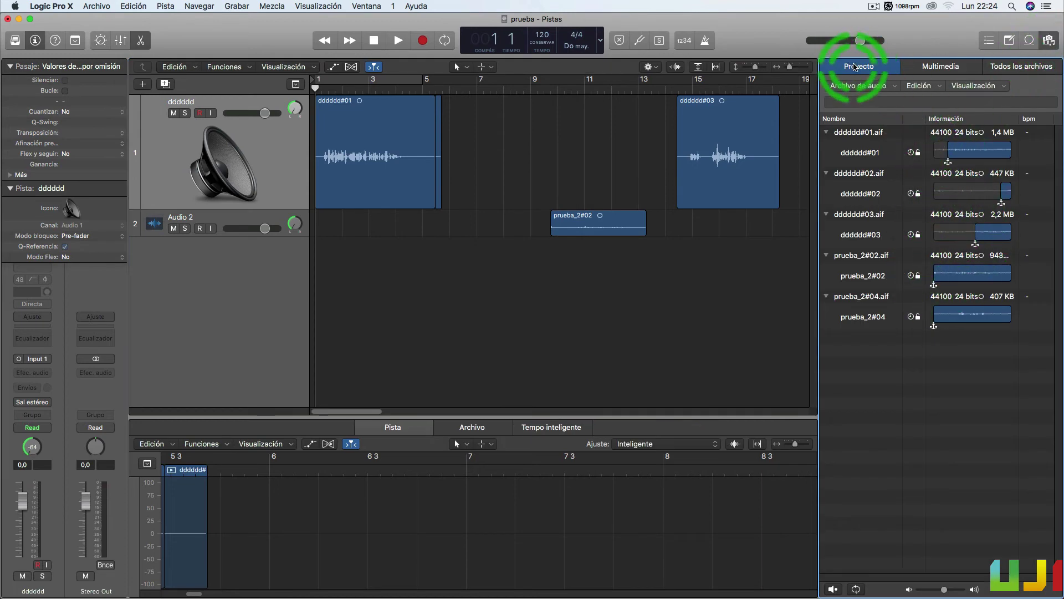
pyautogui.click(1013, 68)
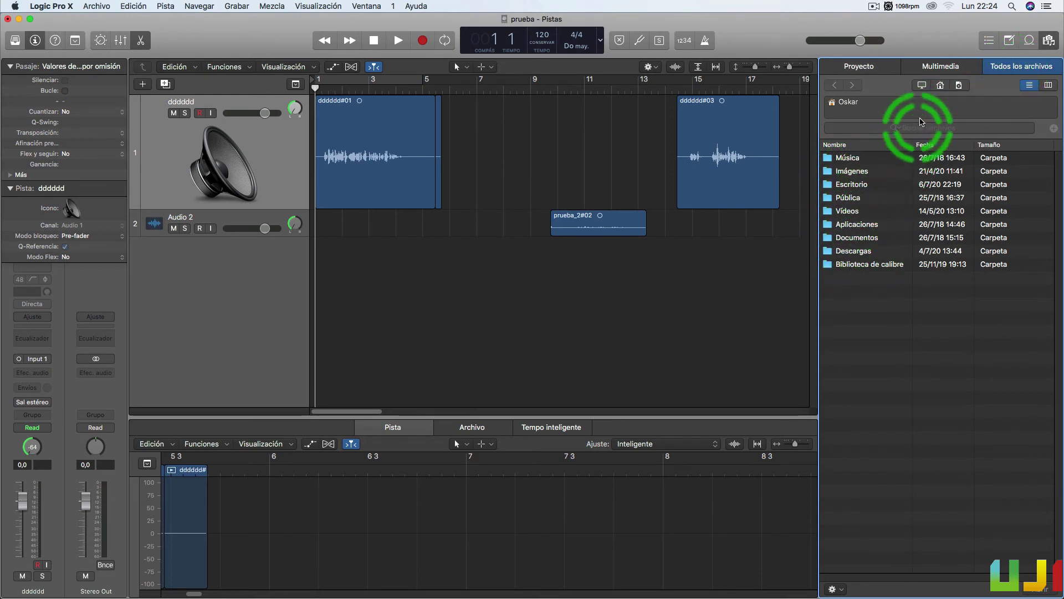
# Browse the computer's volumes and open the contents of the OSK16GB drive.
pyautogui.click(922, 85)
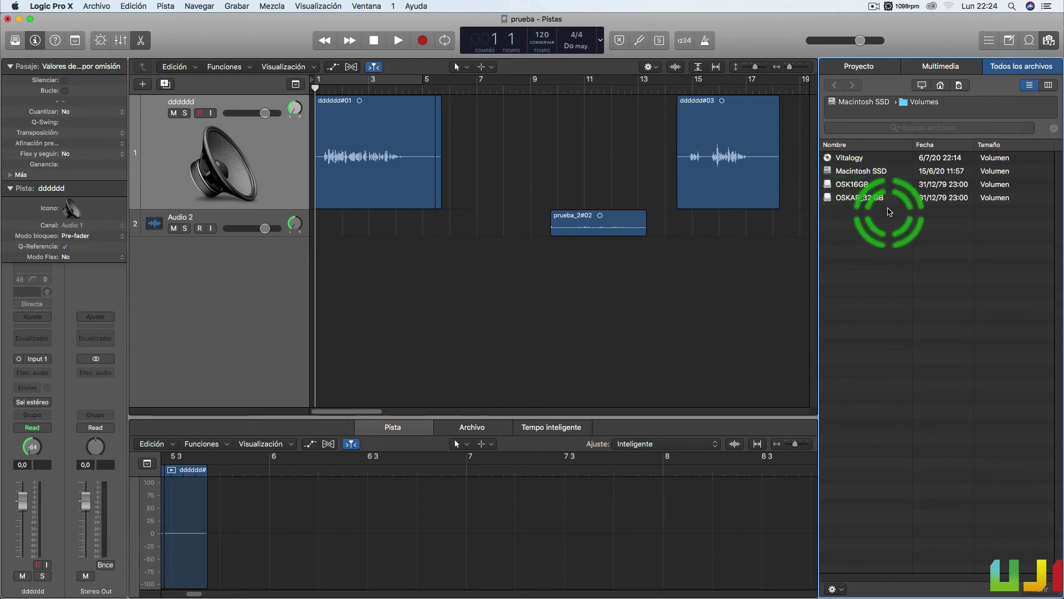
pyautogui.doubleClick(861, 186)
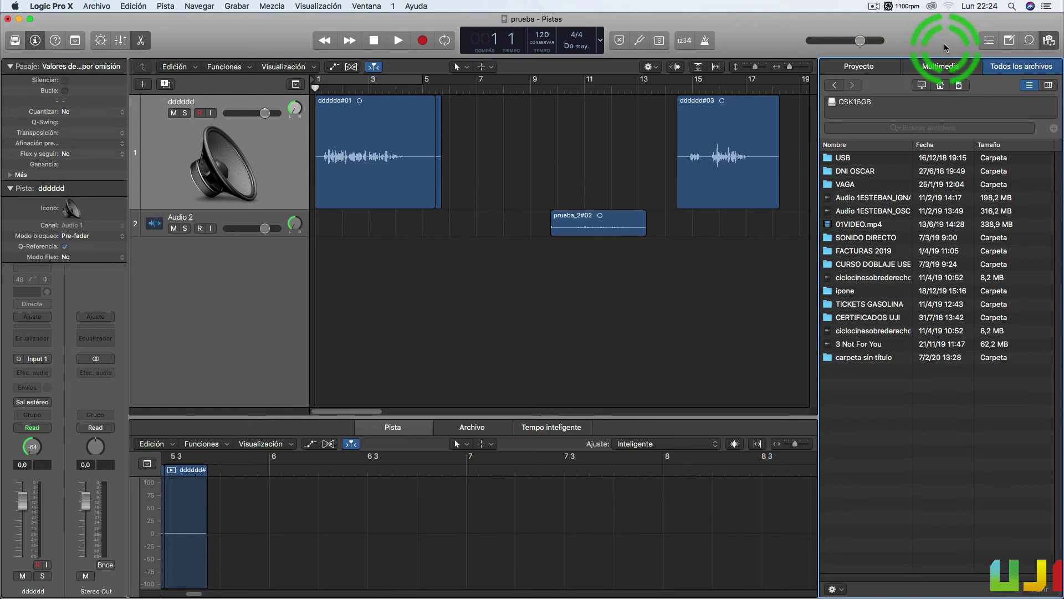
# Import the audio file 4 Tremor Christ from the Vitalogy disc at the start of the dddddd track.
pyautogui.click(97, 6)
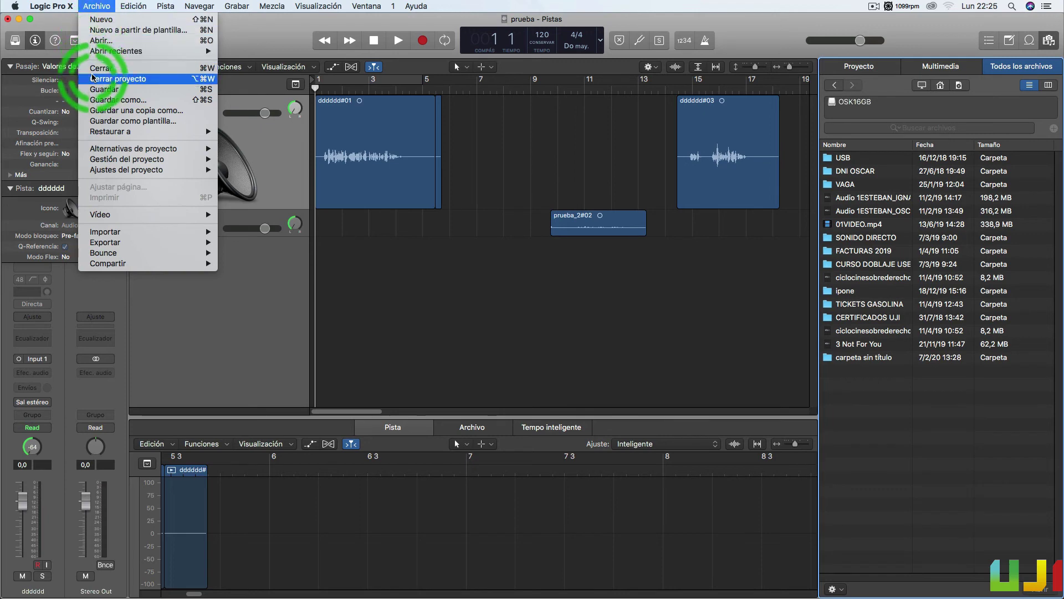
pyautogui.moveTo(125, 232)
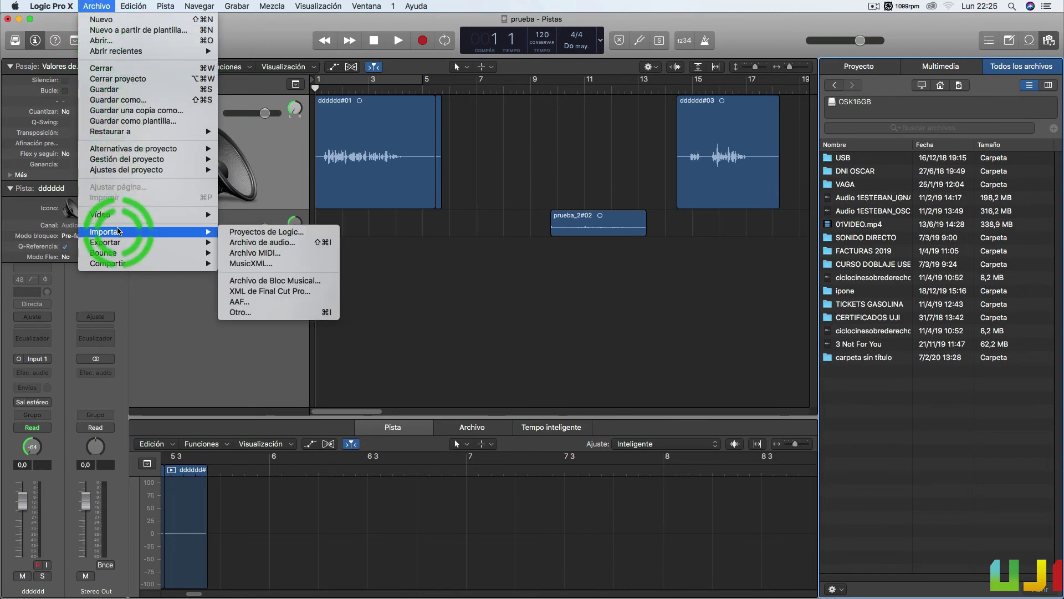
pyautogui.click(268, 244)
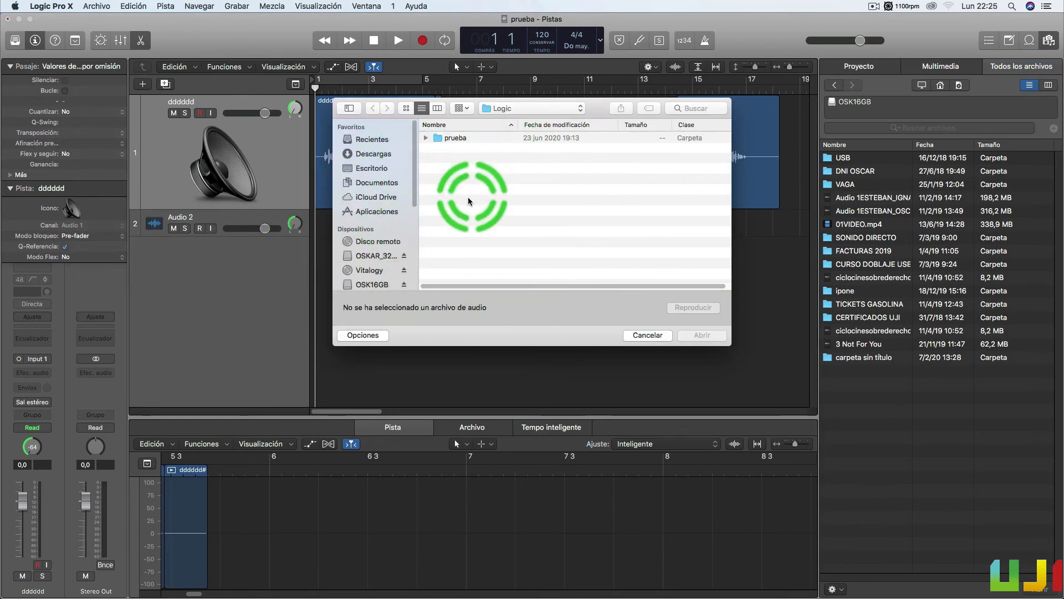
pyautogui.click(371, 258)
pyautogui.click(370, 269)
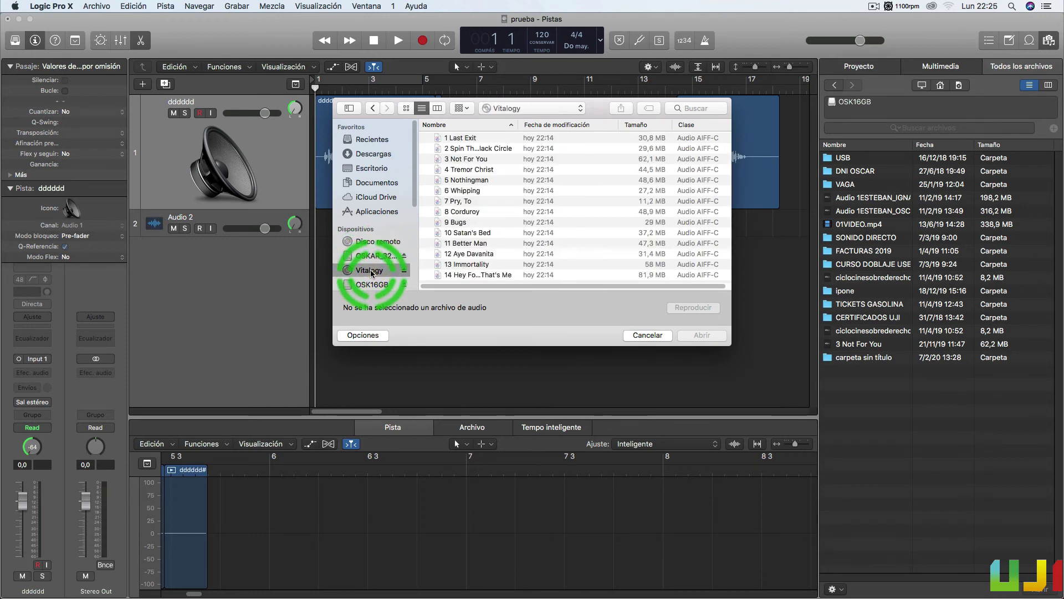
pyautogui.click(491, 171)
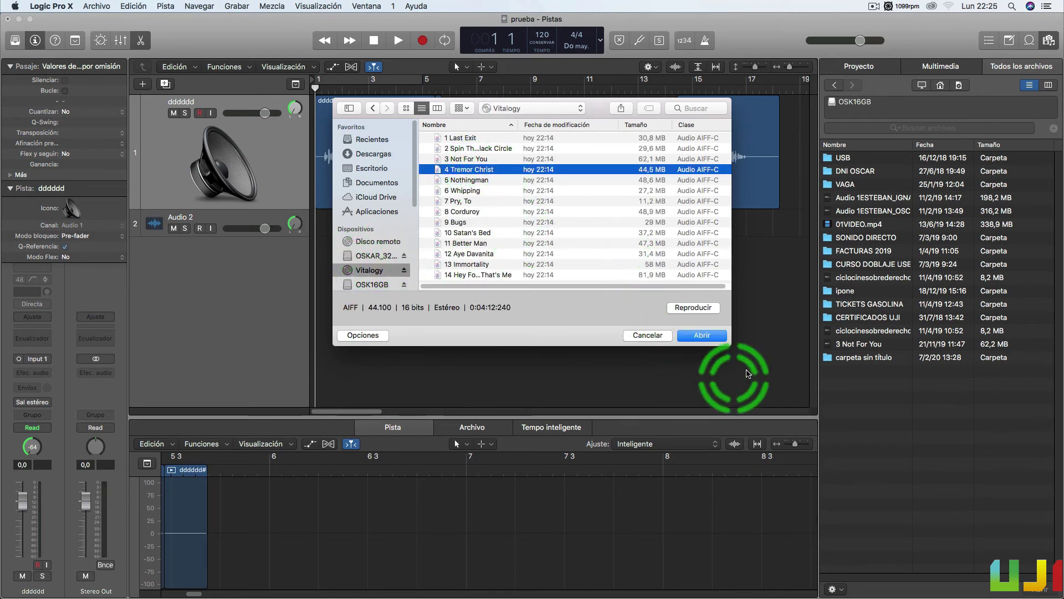
pyautogui.click(702, 336)
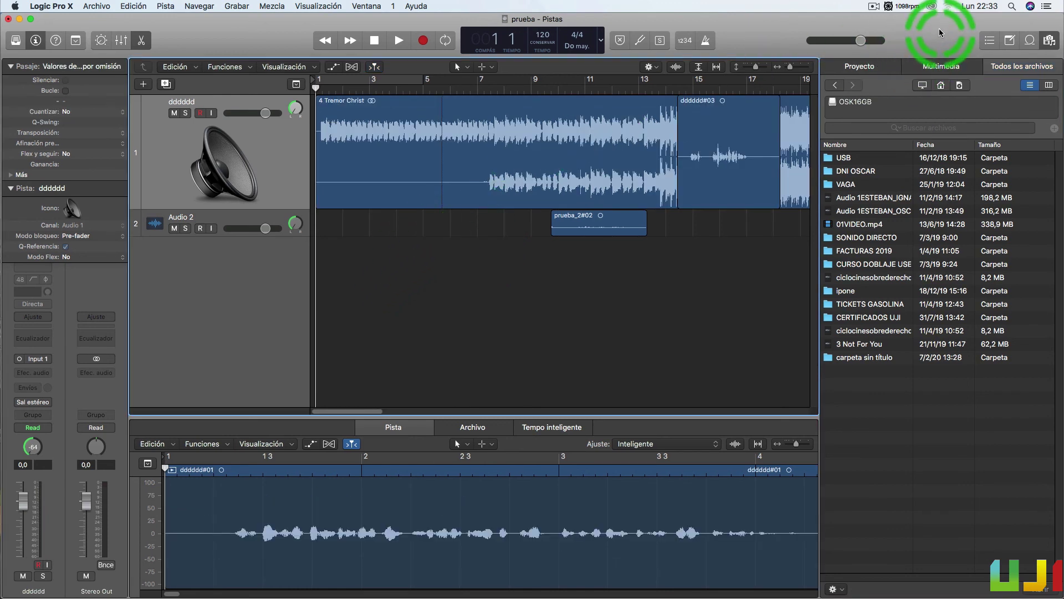
# Bring the desktop's 3 Not For You audio file into the project on a new track at about bar 5, beat 4.
pyautogui.moveTo(903, 28); pyautogui.dragTo(628, 28)
pyautogui.moveTo(1018, 330)
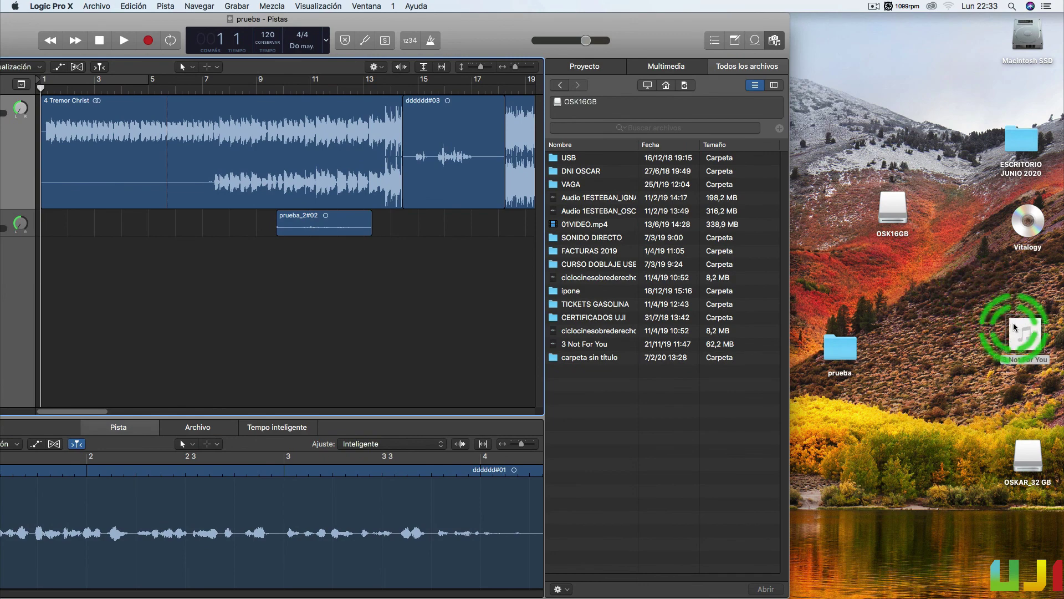
pyautogui.moveTo(1018, 330); pyautogui.dragTo(167, 280)
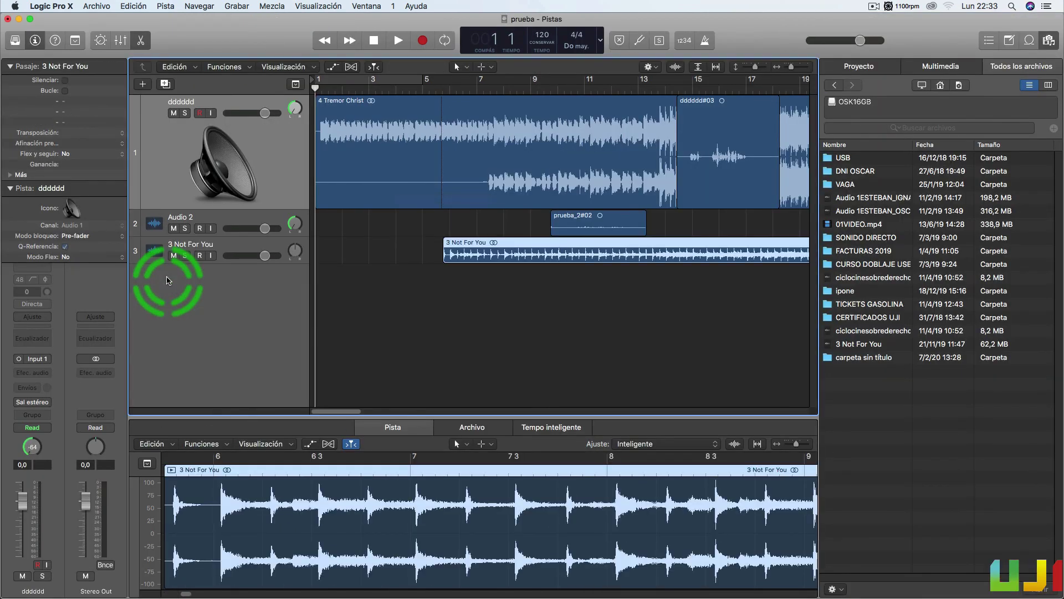
pyautogui.moveTo(268, 45)
pyautogui.mouseDown()
pyautogui.moveTo(300, 39)
pyautogui.moveTo(263, 39)
pyautogui.mouseUp()
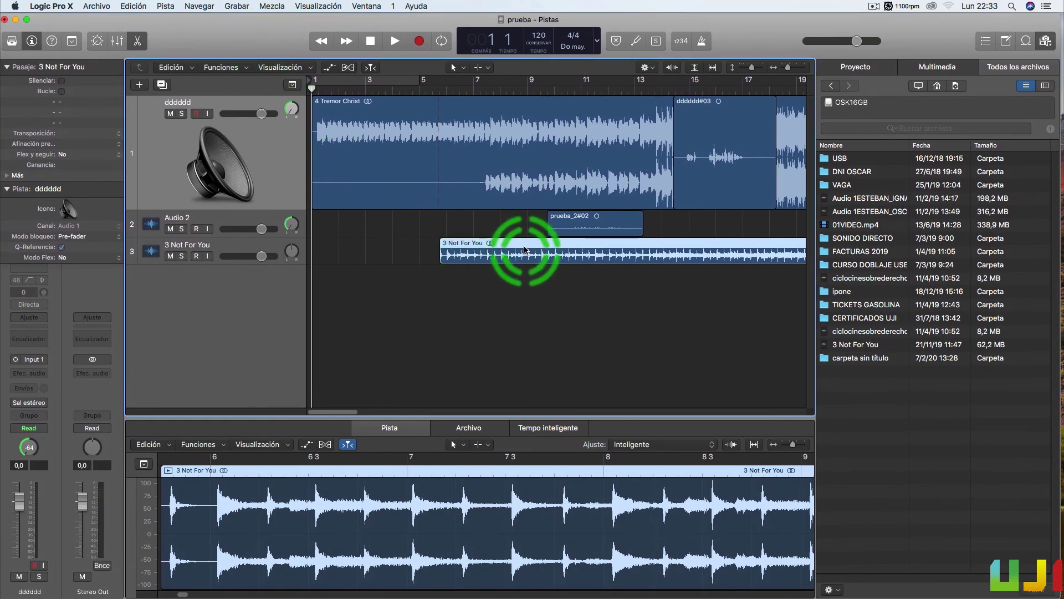
pyautogui.moveTo(239, 36); pyautogui.dragTo(240, 36)
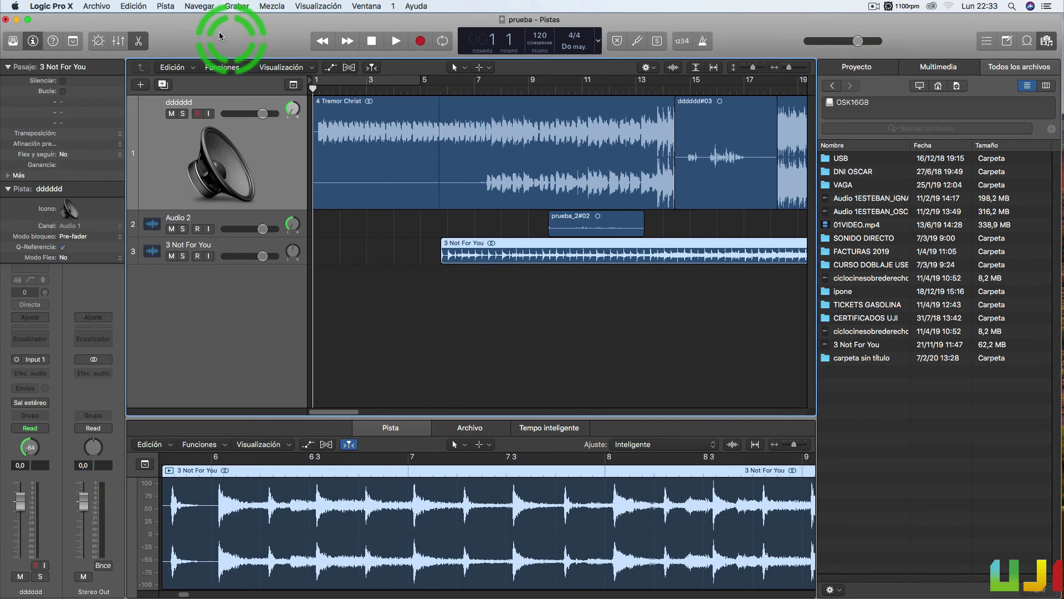
# Open the video 01VIDEO.mp4 from the OSK16GB drive in the project and extract its audio track.
pyautogui.click(103, 8)
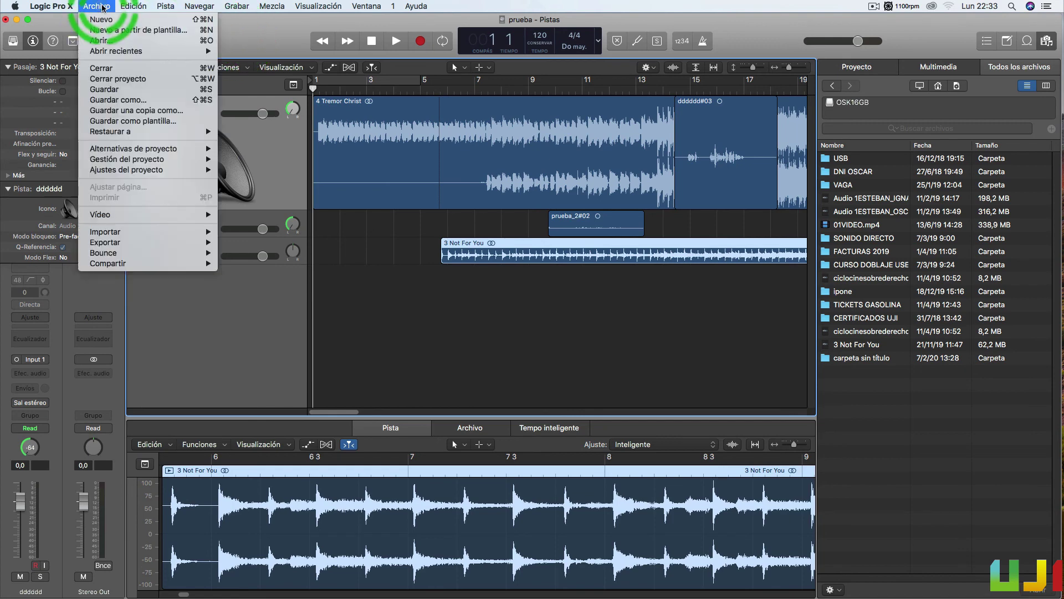
pyautogui.click(106, 216)
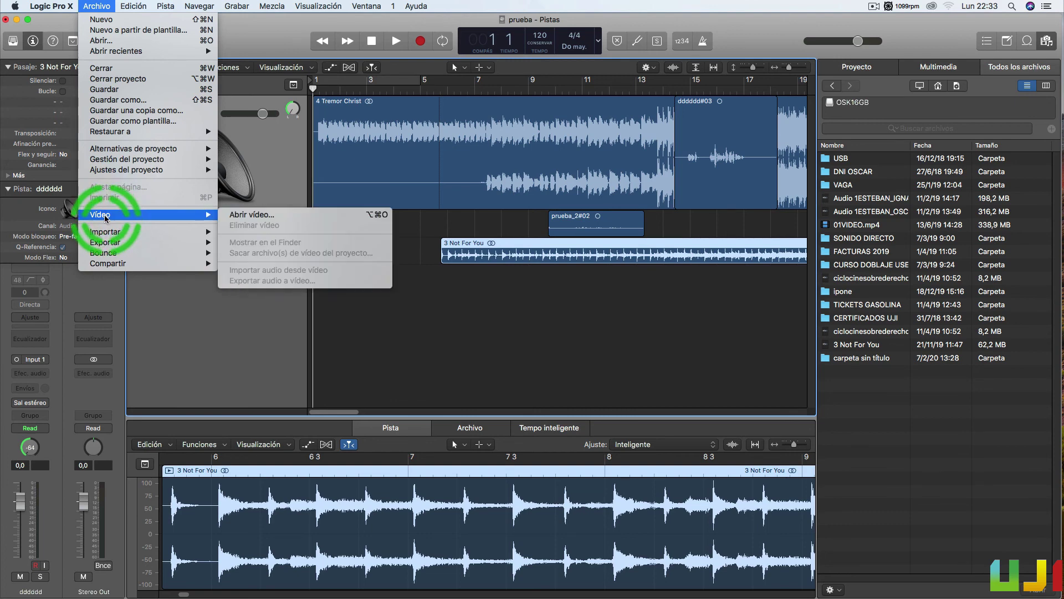
pyautogui.moveTo(109, 234)
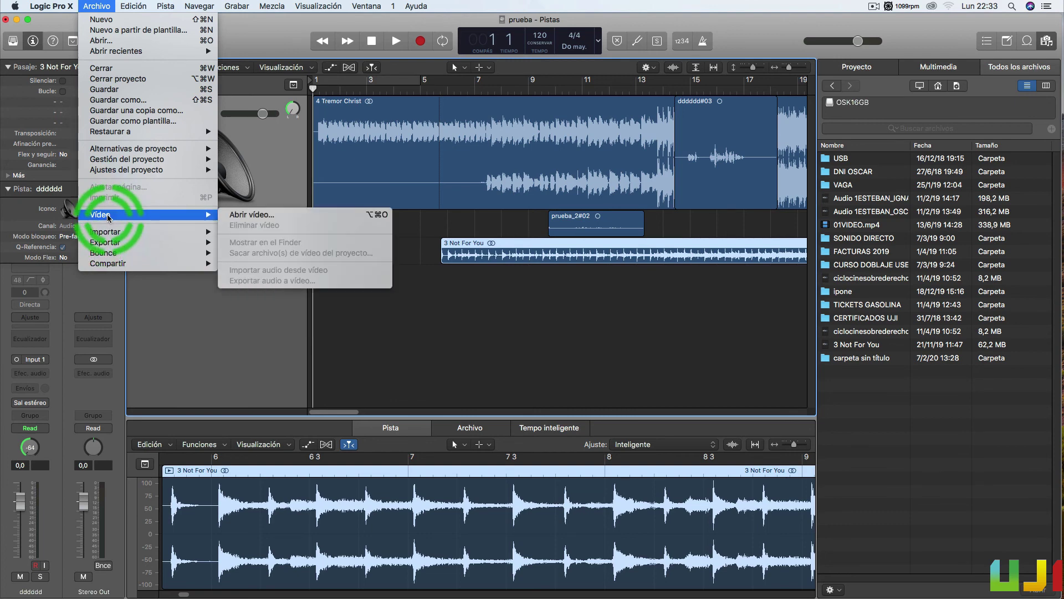
pyautogui.click(245, 217)
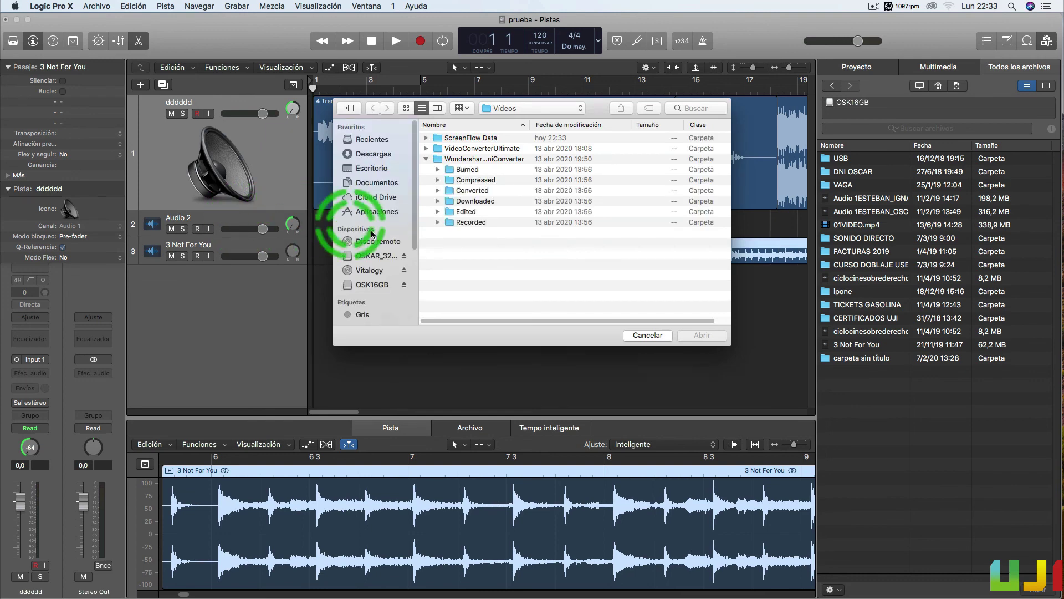
pyautogui.click(388, 257)
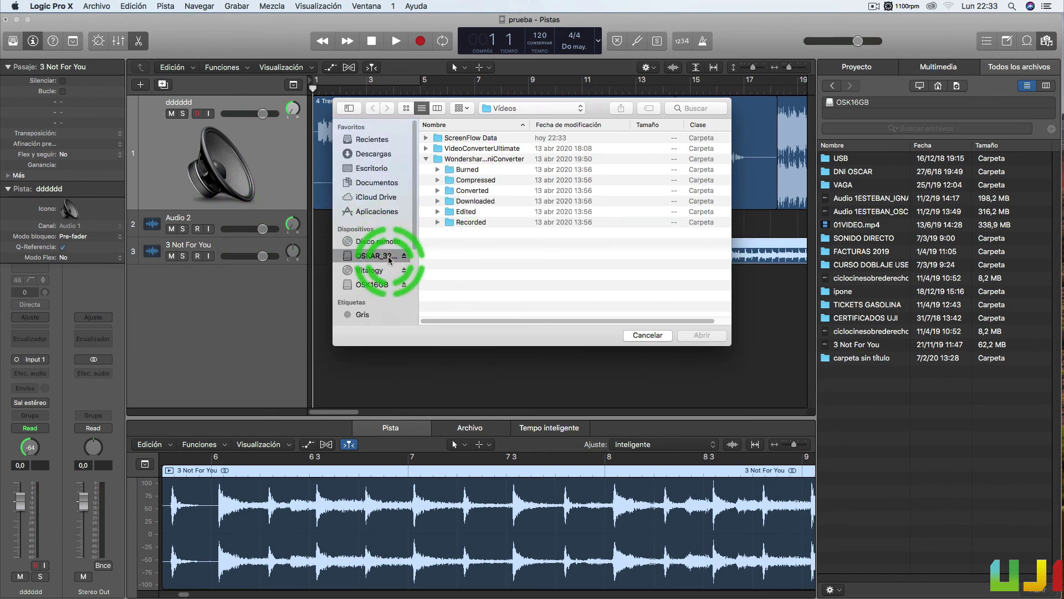
pyautogui.click(380, 285)
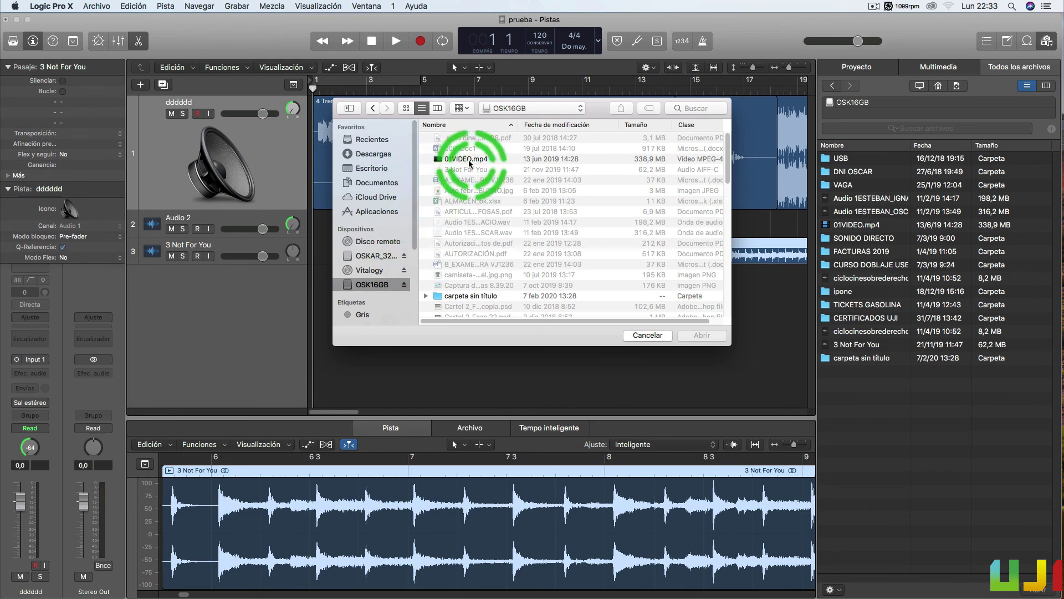
pyautogui.click(468, 160)
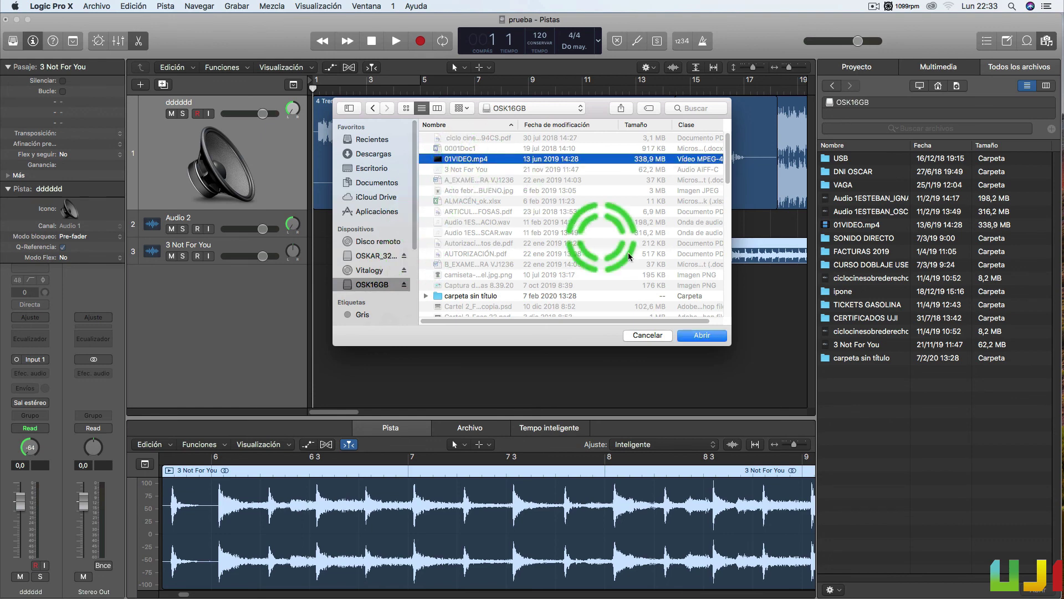
pyautogui.click(703, 336)
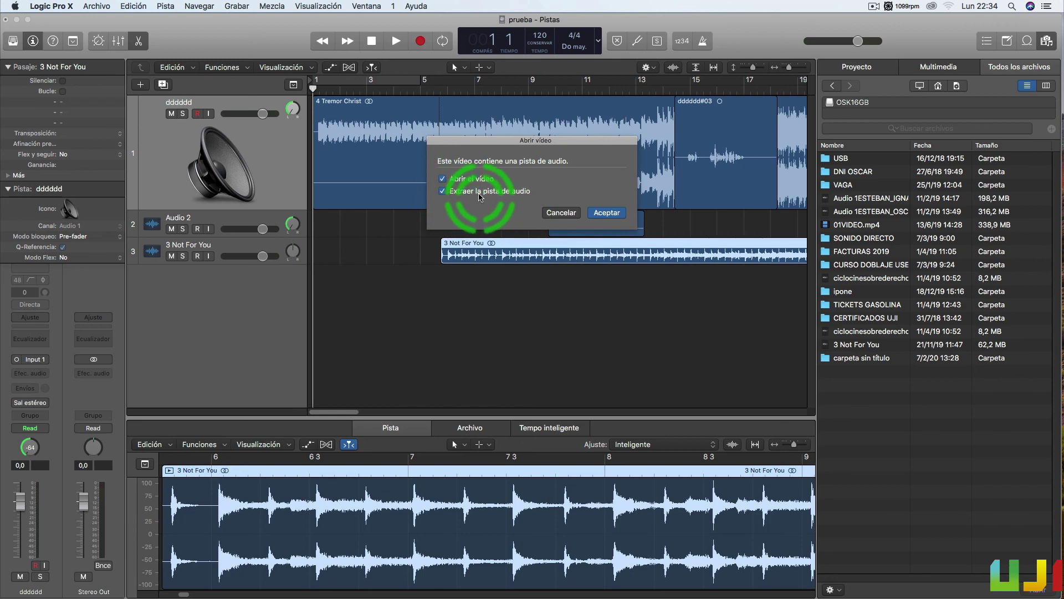
pyautogui.click(608, 212)
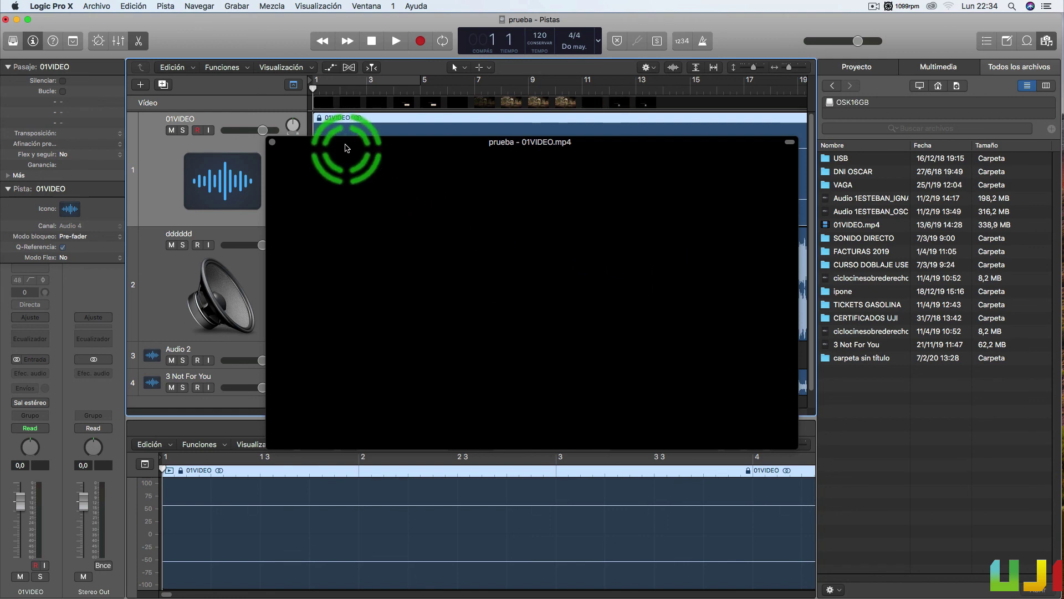
# Move the floating video window out of the way and close it, and place the playhead at bar 10 to preview the video.
pyautogui.moveTo(356, 145); pyautogui.dragTo(603, 385)
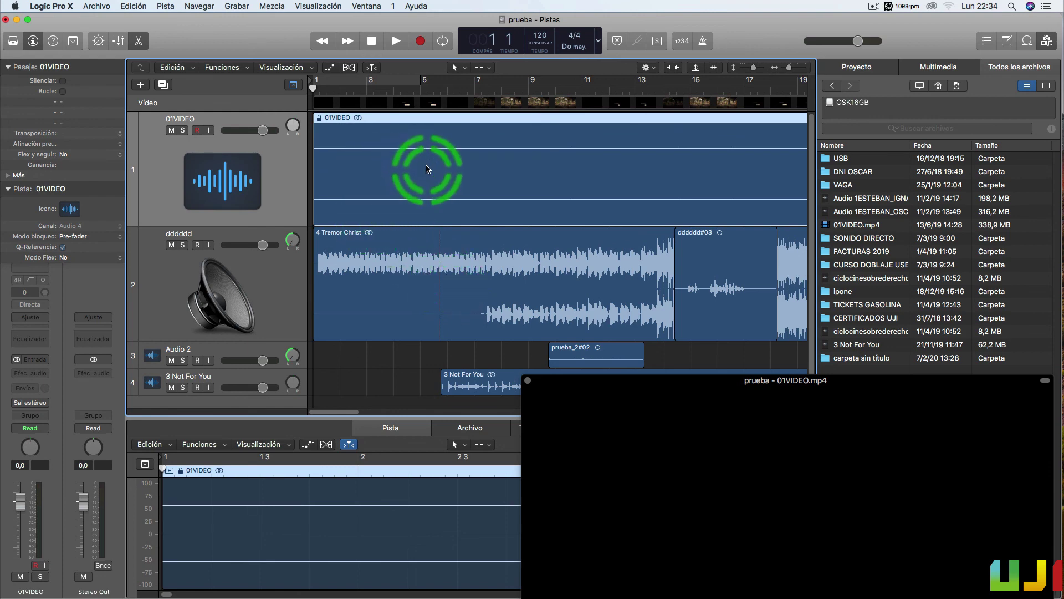
pyautogui.click(529, 381)
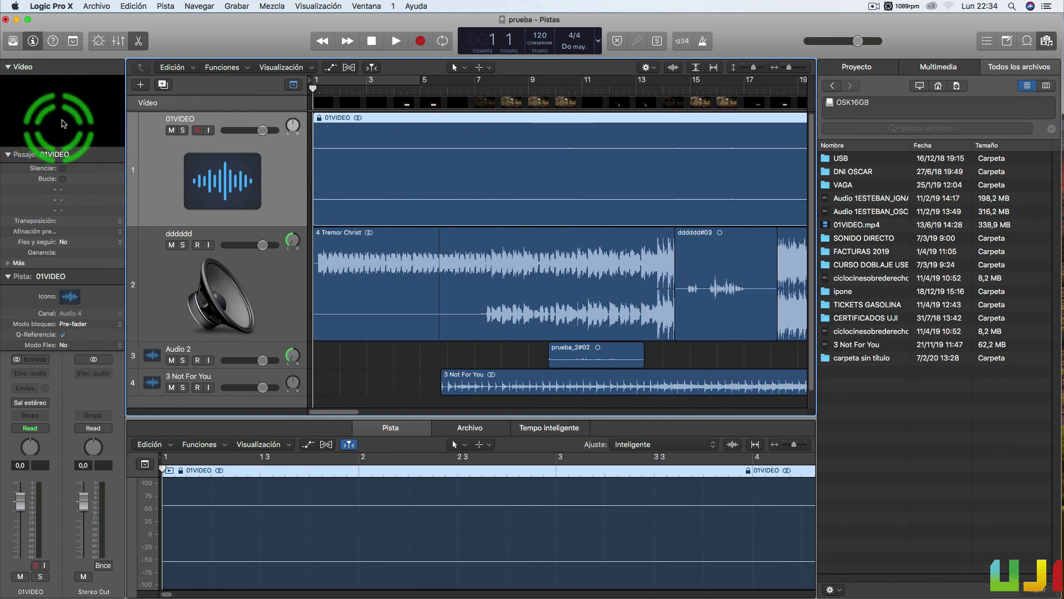
pyautogui.moveTo(316, 90); pyautogui.dragTo(557, 112)
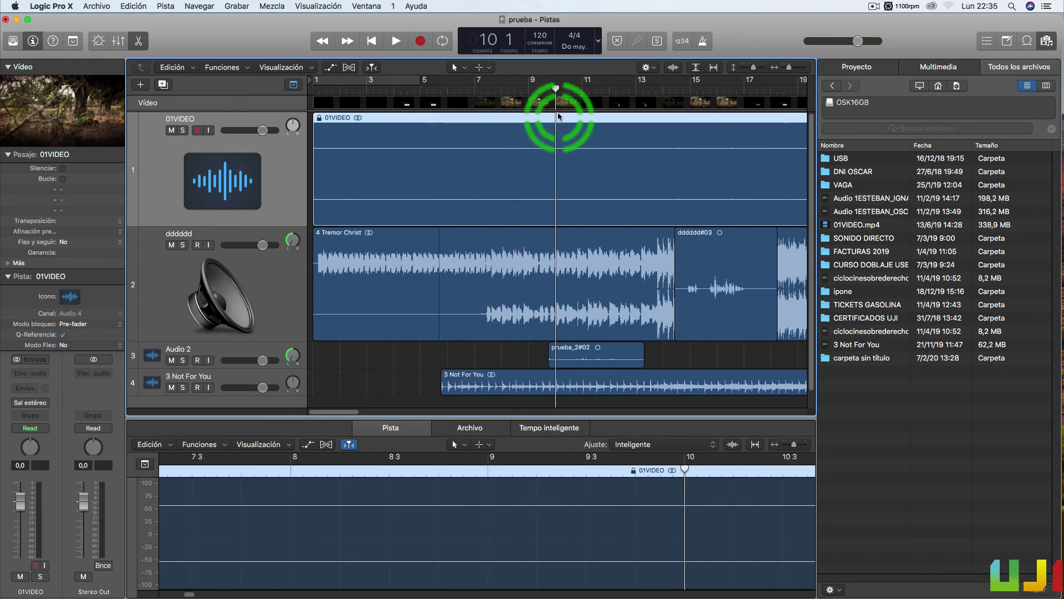